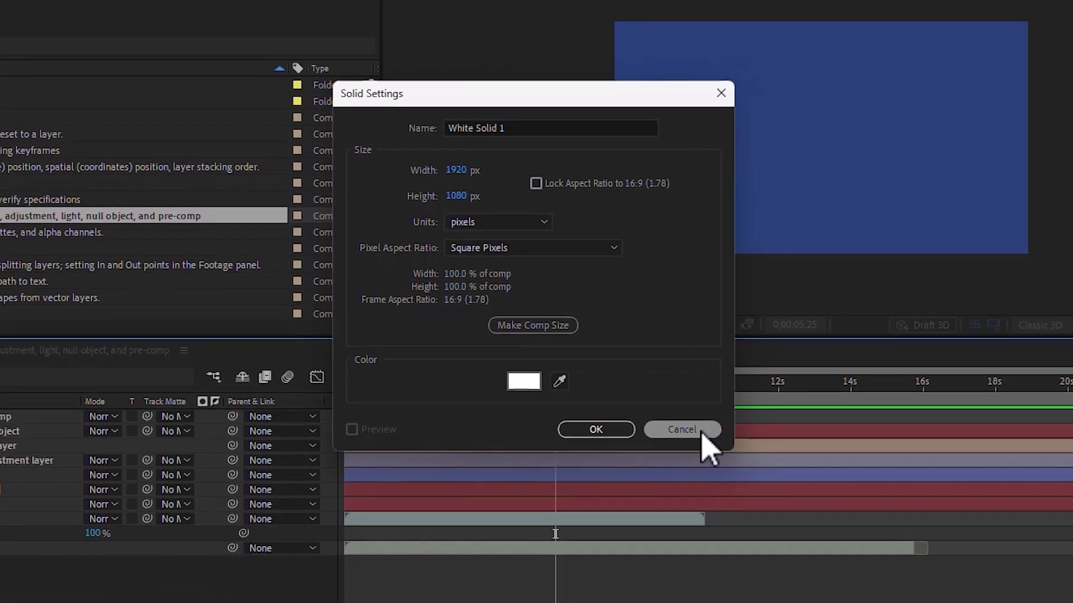
# Step: Dismiss the new solid's settings without creating it and show the layer "This is a shape" in the composition
pyautogui.click(748, 460)
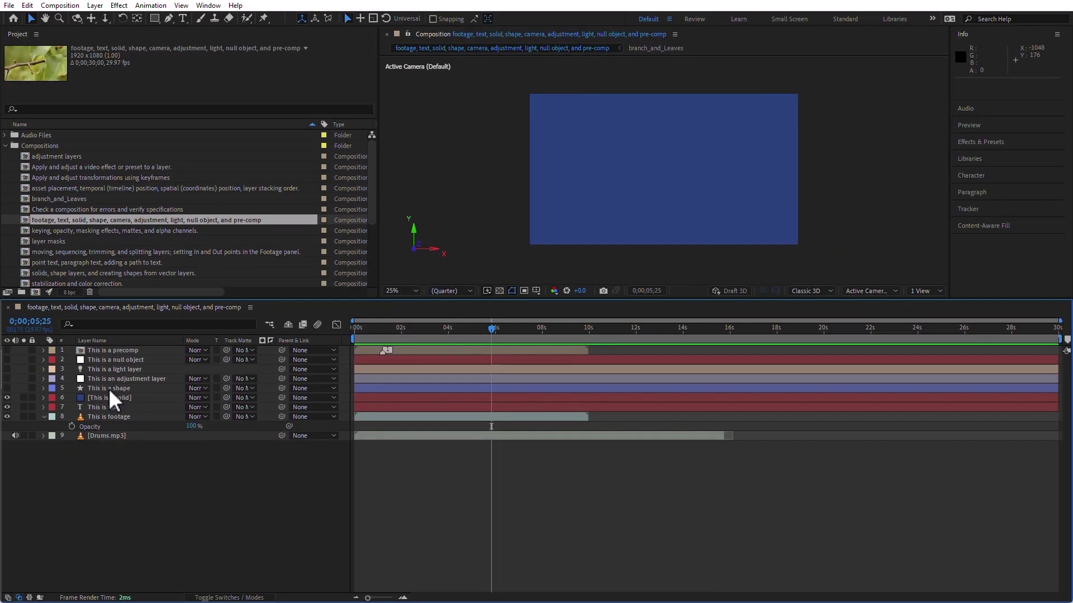
pyautogui.click(108, 388)
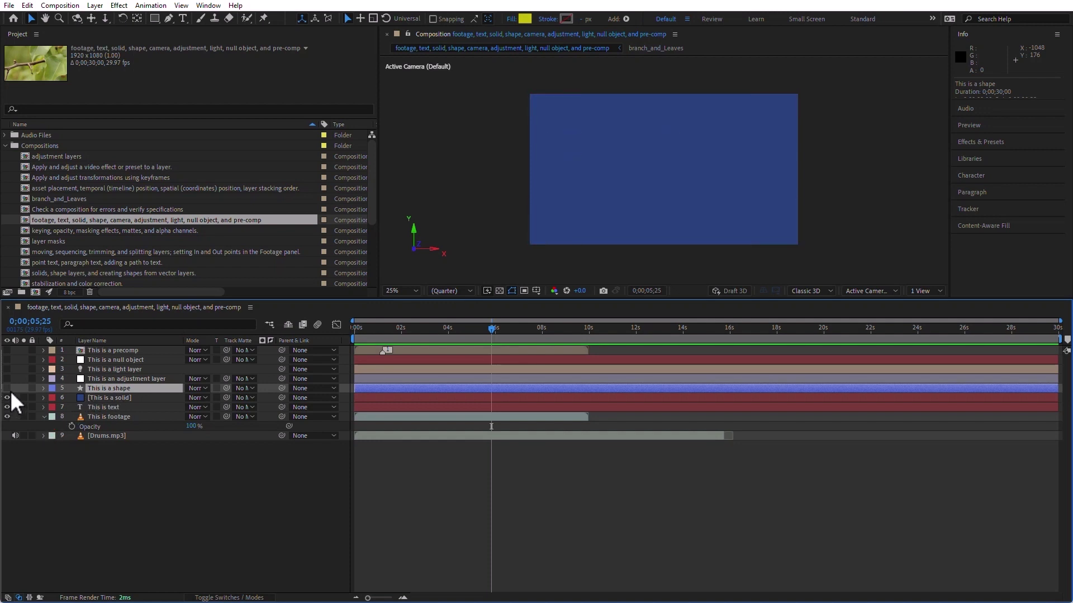
pyautogui.moveTo(7, 388); pyautogui.dragTo(6, 408)
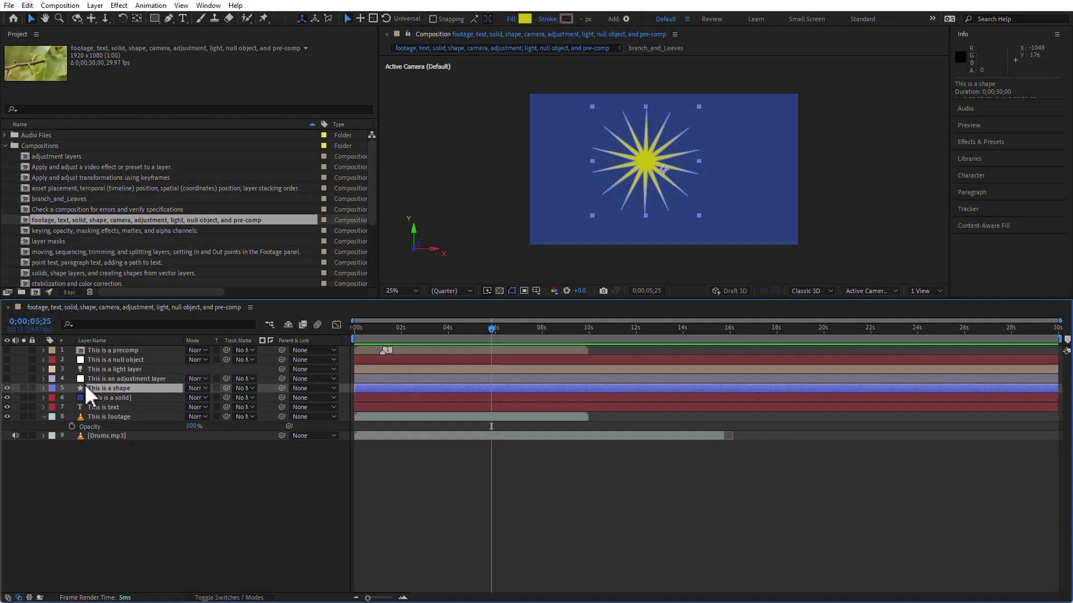
# Step: Create a new composition named Shapes, keeping the HD 1920x1080, 29.97 fps preset
pyautogui.hotkey('ctrl', 'n')
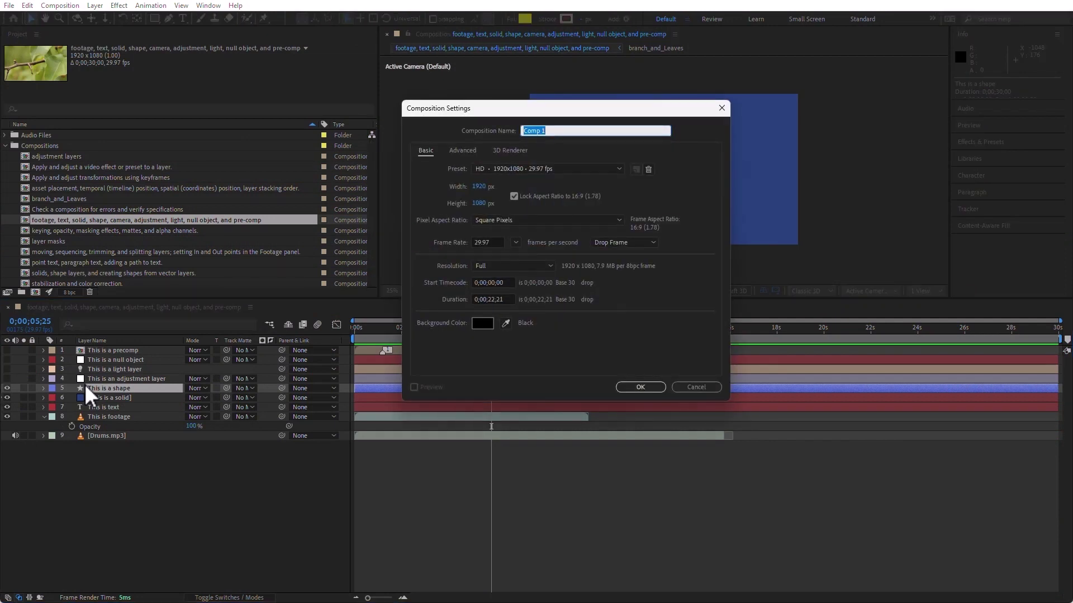
pyautogui.write('Shapes')
pyautogui.click(624, 387)
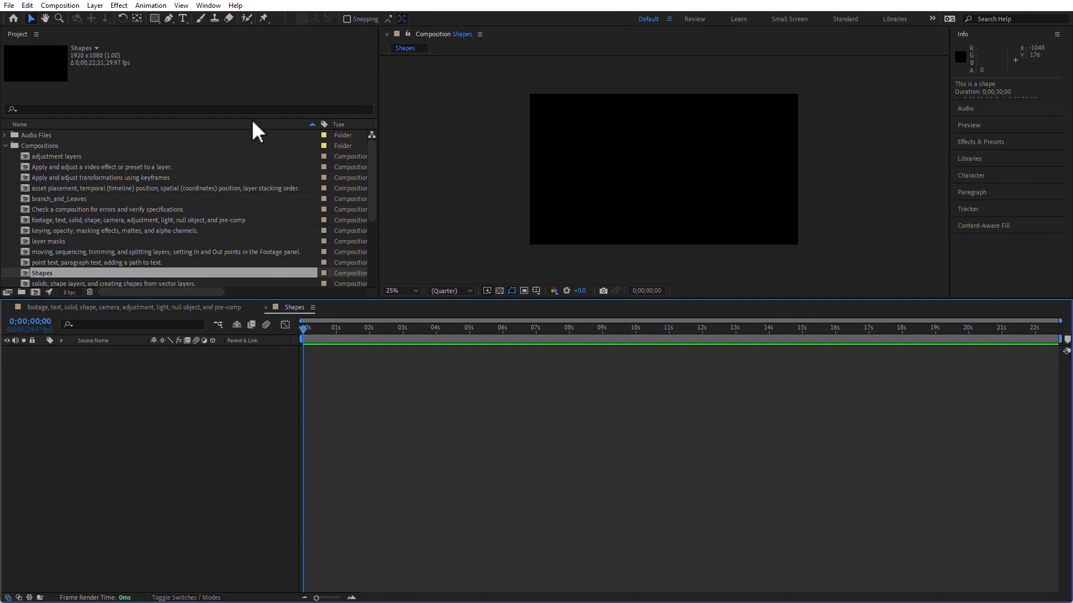
# Step: Draw a red rectangle about 1272 × 592 px in the Shapes composition and expand its transform and contents properties
pyautogui.click(156, 17)
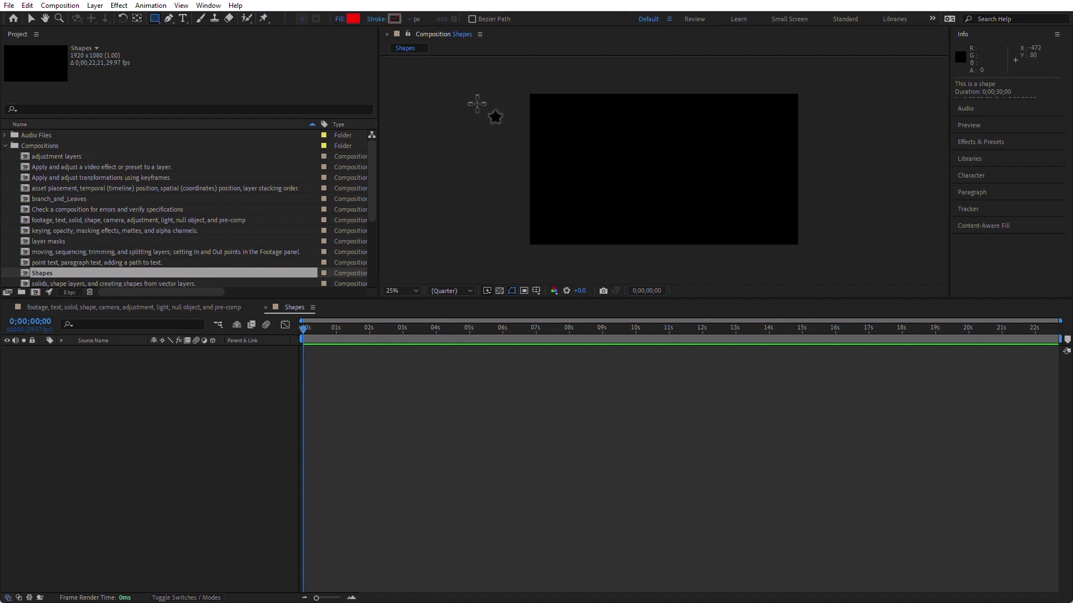
pyautogui.moveTo(591, 122); pyautogui.dragTo(769, 205)
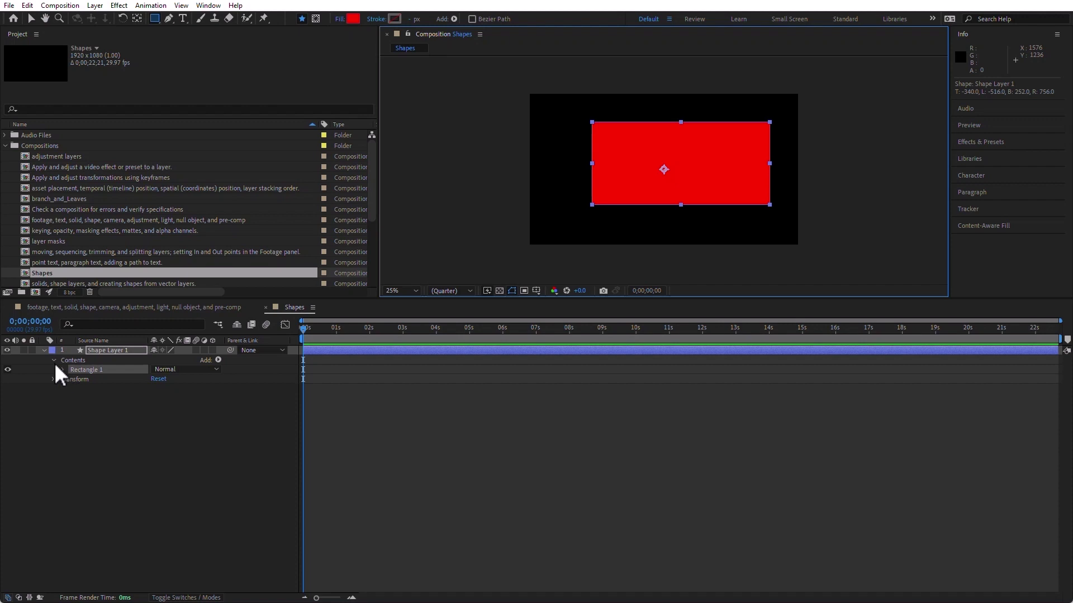
pyautogui.click(53, 379)
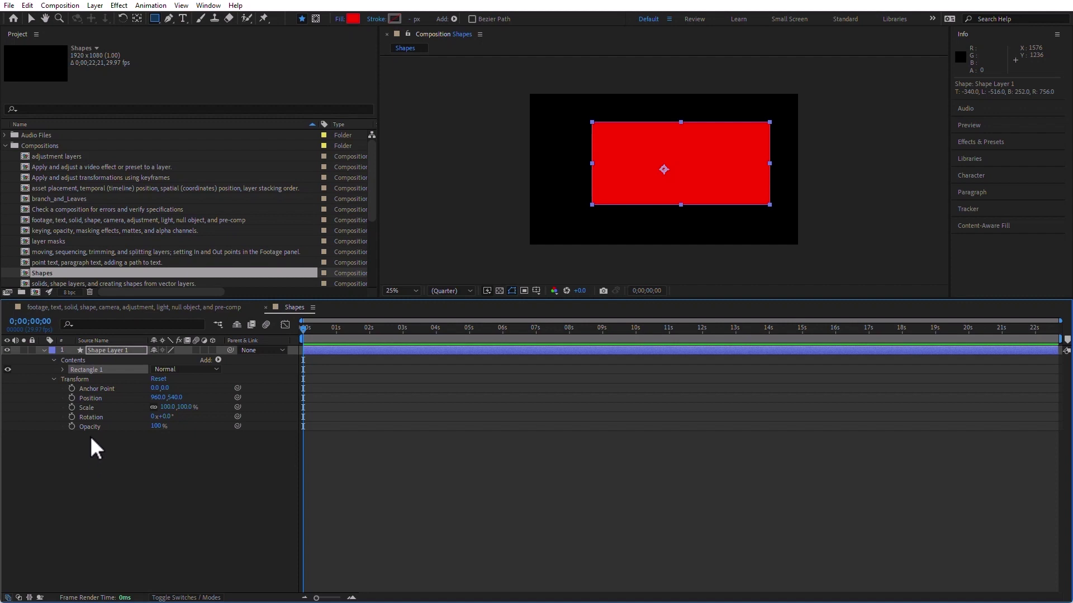
pyautogui.click(53, 379)
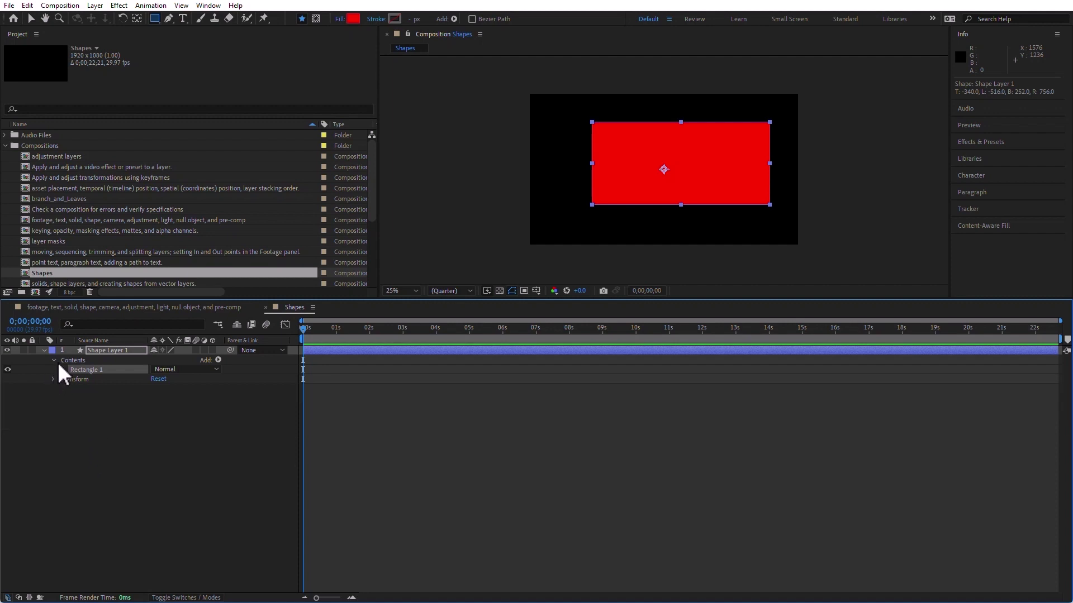
pyautogui.click(72, 360)
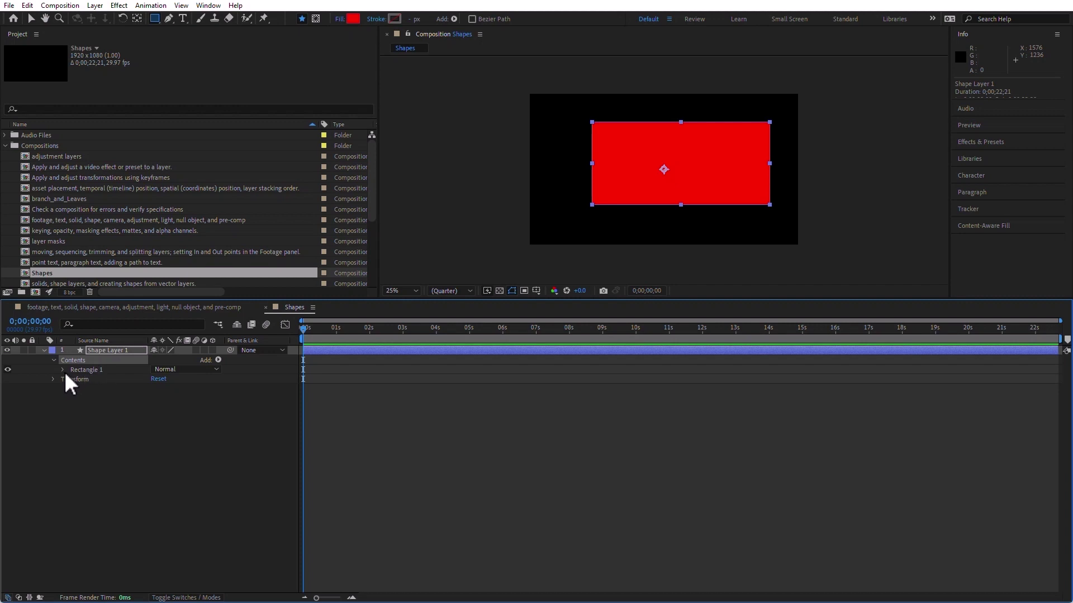
pyautogui.click(63, 369)
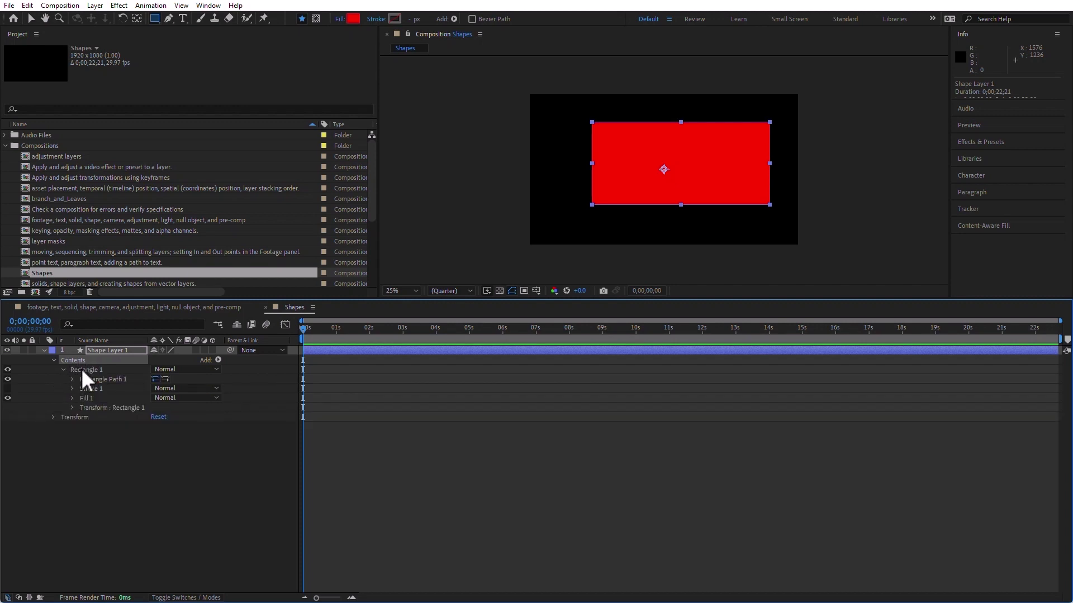
pyautogui.click(82, 367)
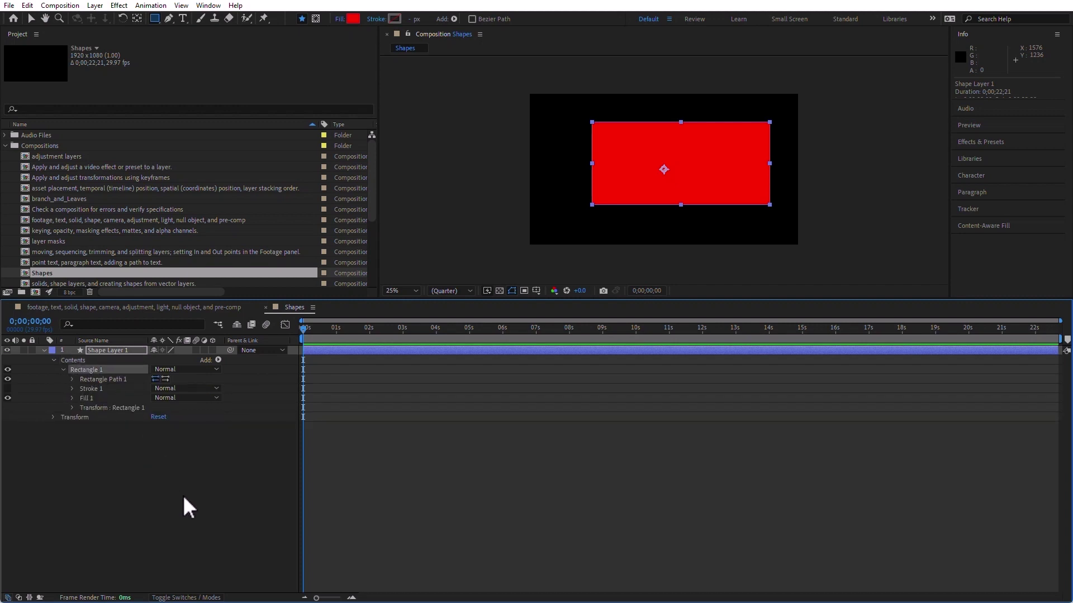
# Step: Add two overlapping ellipses, about 940 × 488 px and 1024 × 304 px, along the rectangle's lower edge on the same shape layer
pyautogui.click(155, 16)
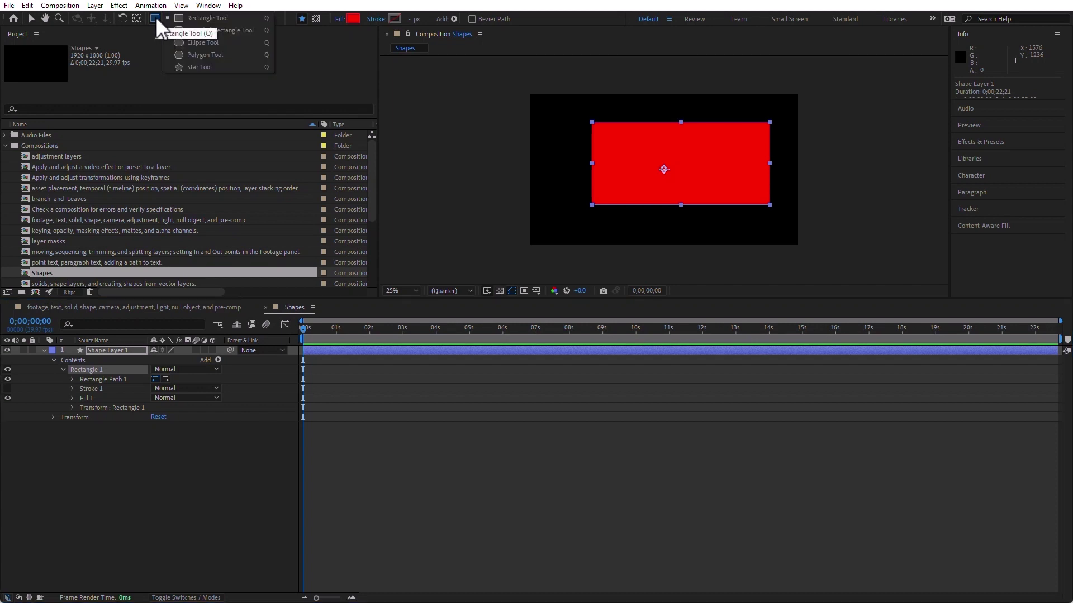
pyautogui.click(208, 43)
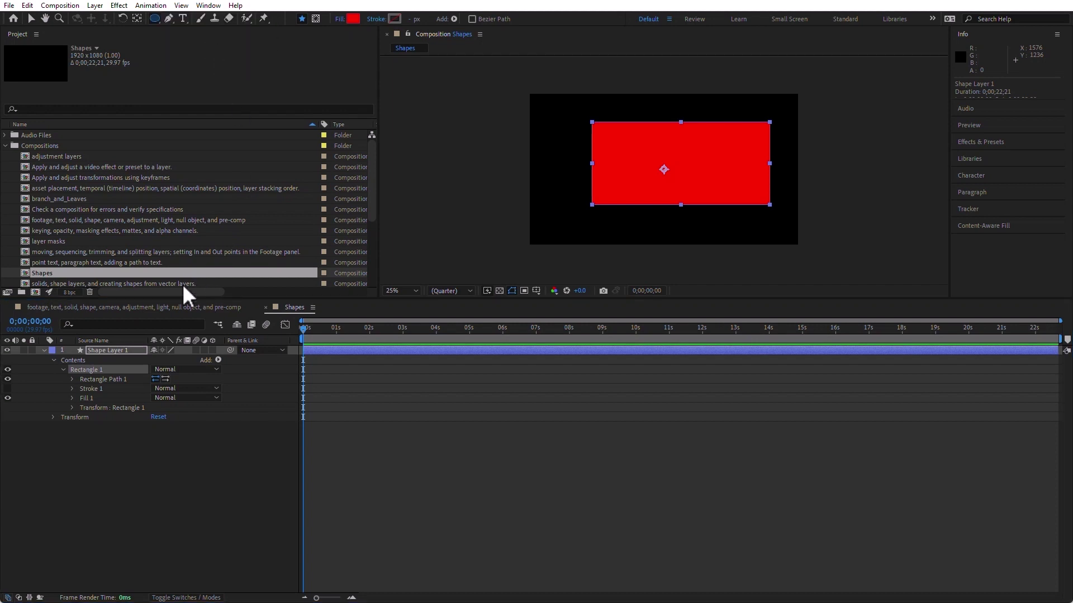
pyautogui.click(106, 351)
pyautogui.moveTo(570, 178); pyautogui.dragTo(553, 162)
pyautogui.moveTo(615, 205); pyautogui.dragTo(684, 231)
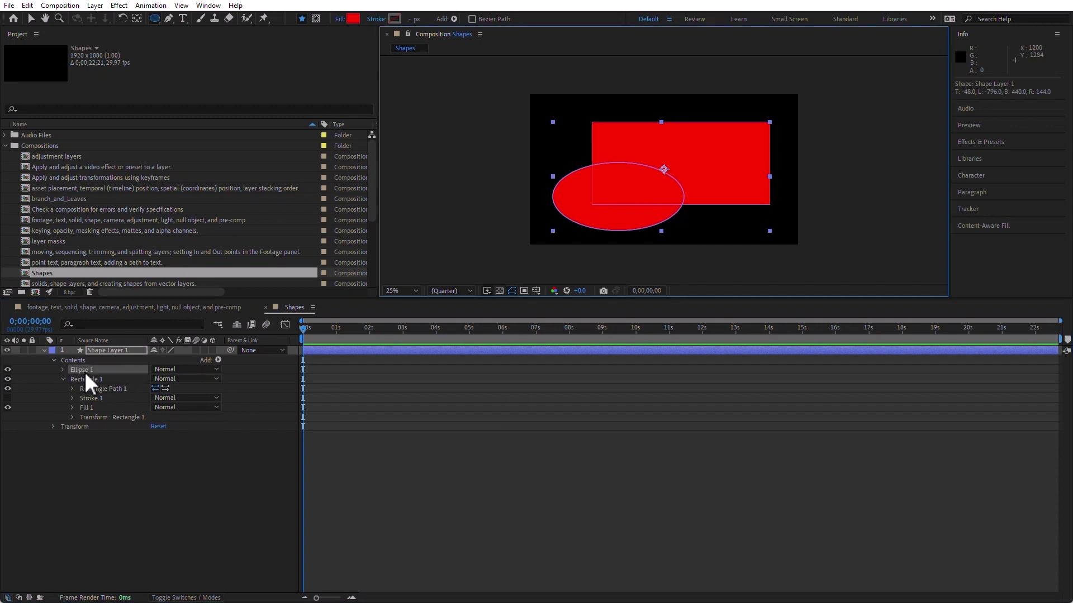
pyautogui.moveTo(628, 192); pyautogui.dragTo(771, 234)
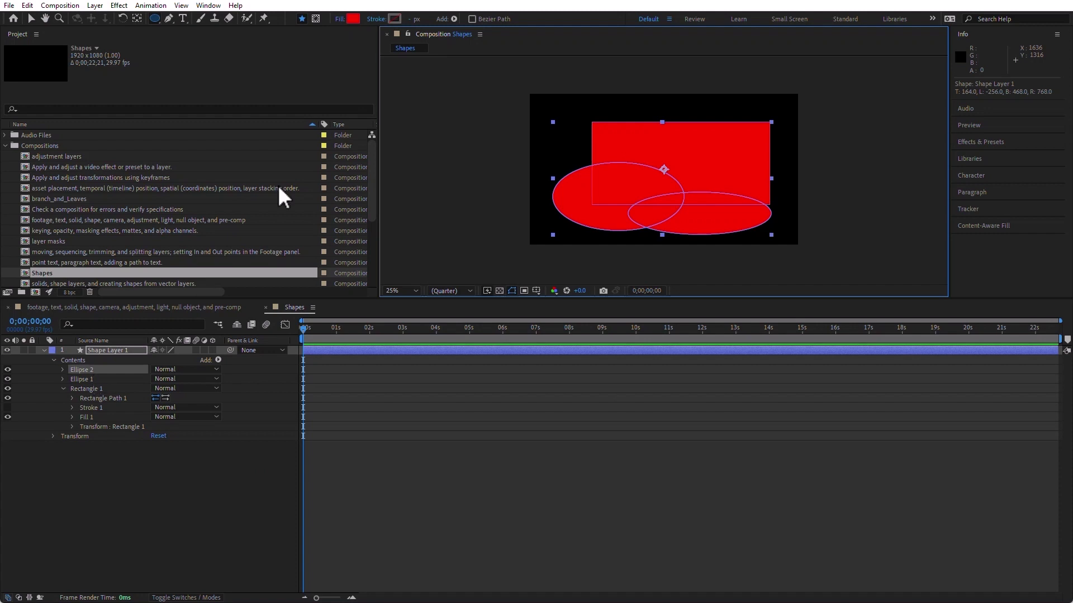
# Step: Draw a closed, curved four-point shape with the Pen tool over the upper part of the rectangle
pyautogui.click(169, 19)
pyautogui.click(575, 135)
pyautogui.moveTo(671, 105); pyautogui.dragTo(719, 112)
pyautogui.moveTo(764, 161); pyautogui.dragTo(750, 177)
pyautogui.moveTo(652, 200); pyautogui.dragTo(613, 187)
pyautogui.click(576, 136)
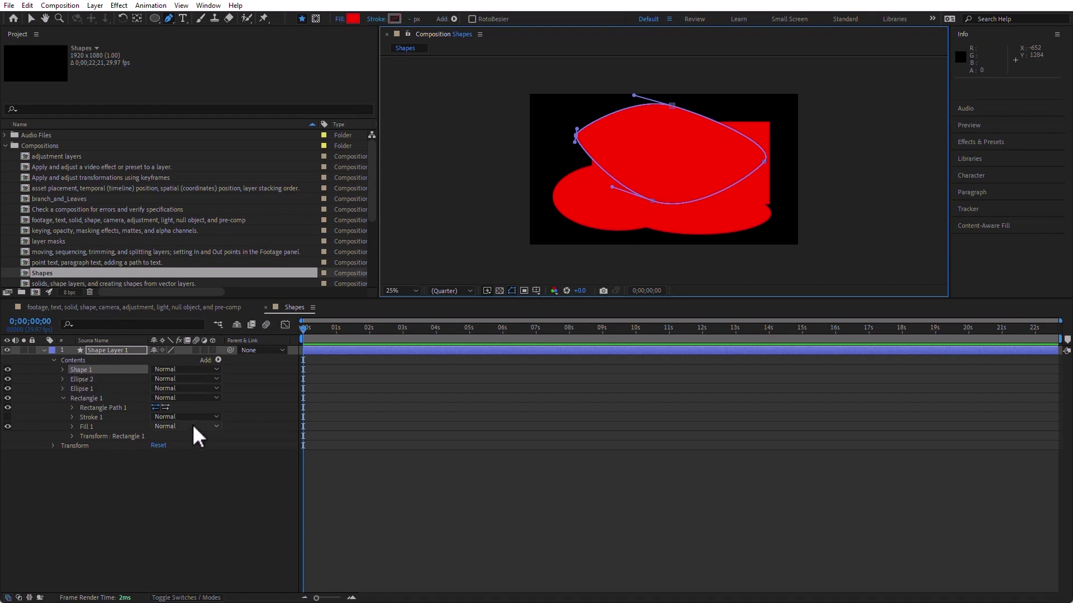
# Step: Change the fill color of the pen-drawn shape to turquoise 00FFEA
pyautogui.click(62, 398)
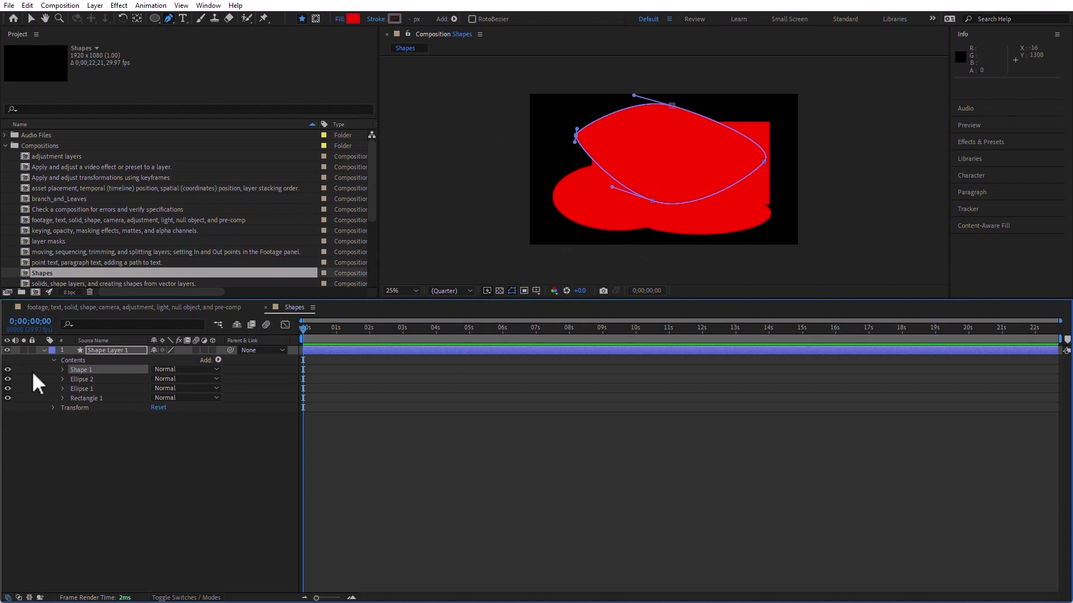
pyautogui.click(63, 369)
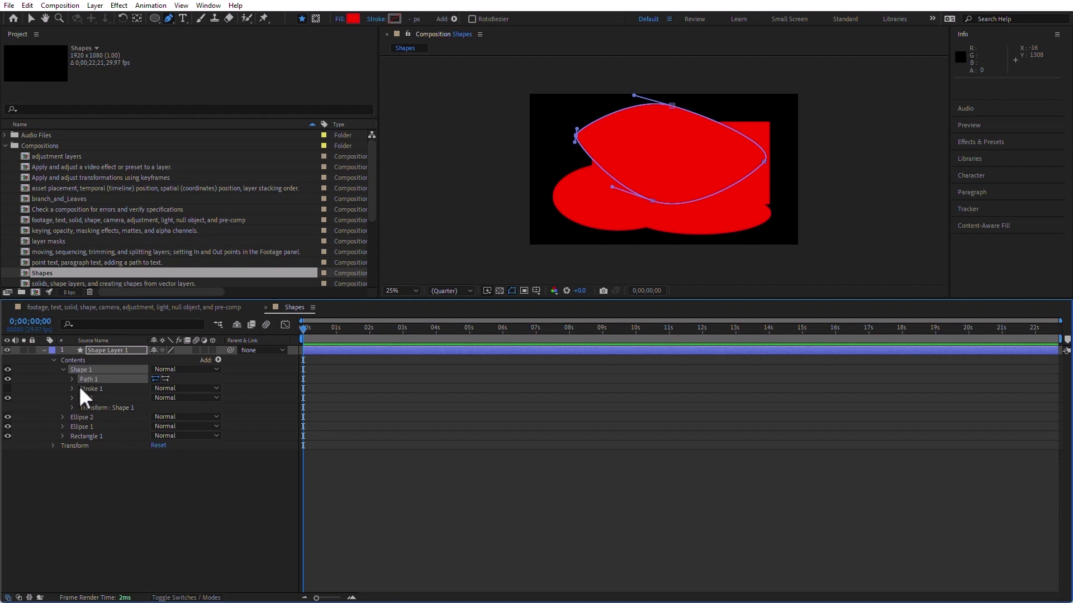
pyautogui.click(73, 398)
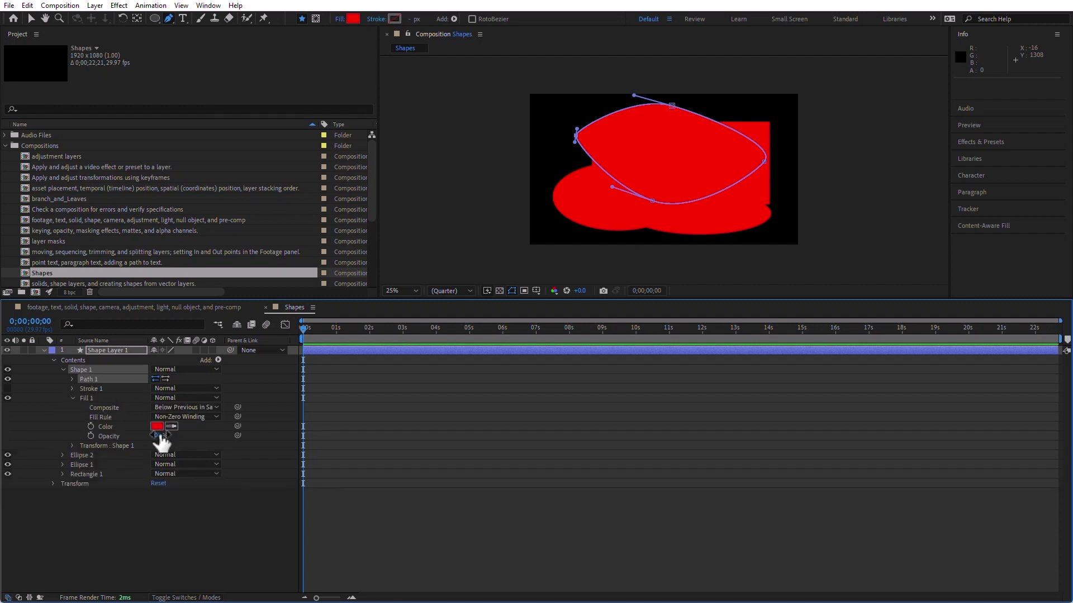
pyautogui.press('F2')
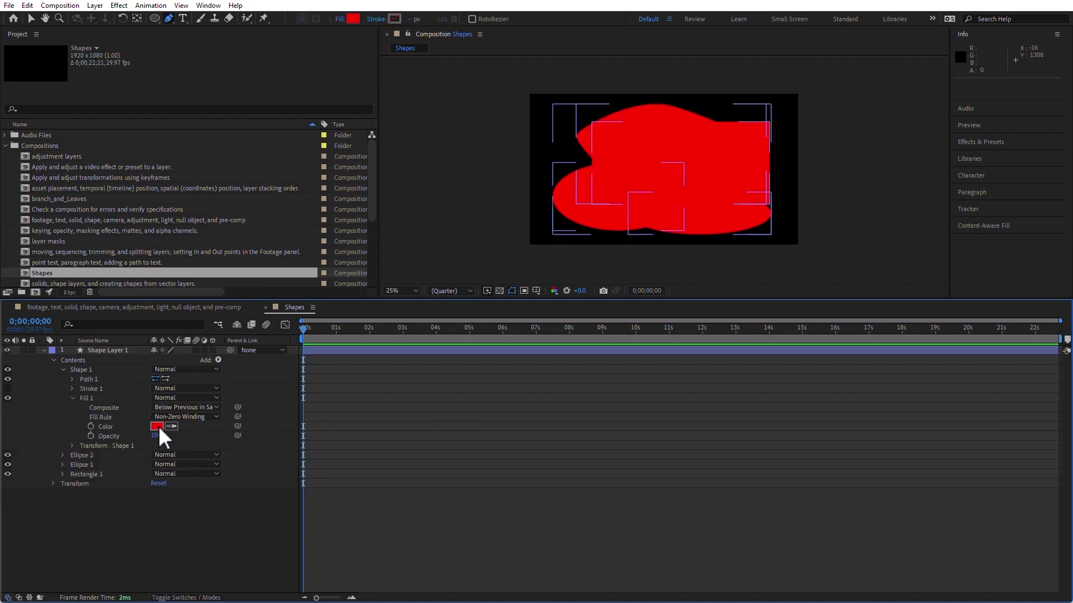
pyautogui.click(158, 426)
pyautogui.click(714, 221)
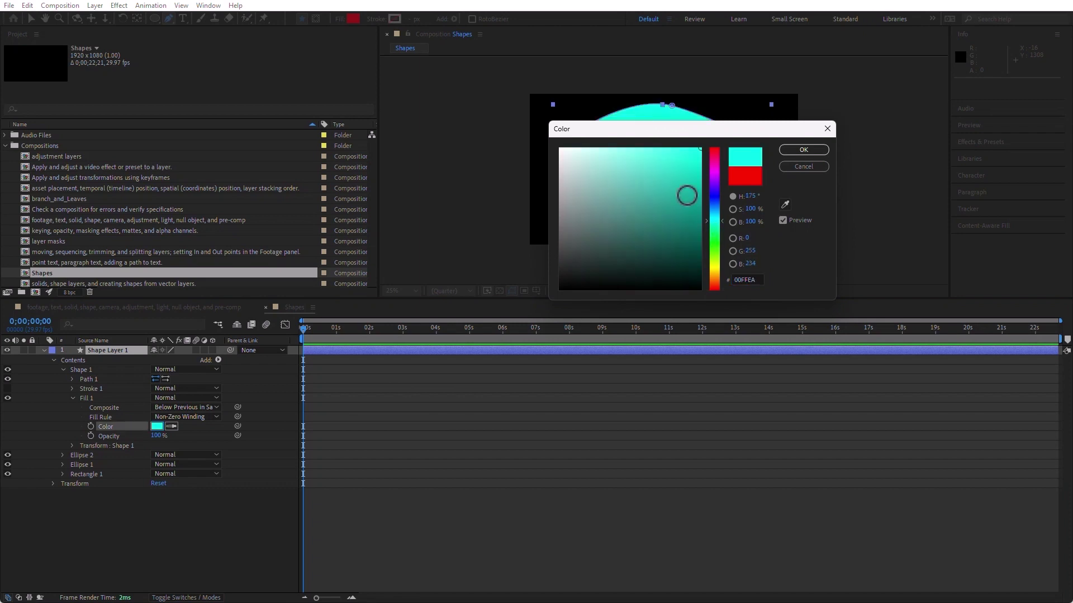
pyautogui.click(803, 150)
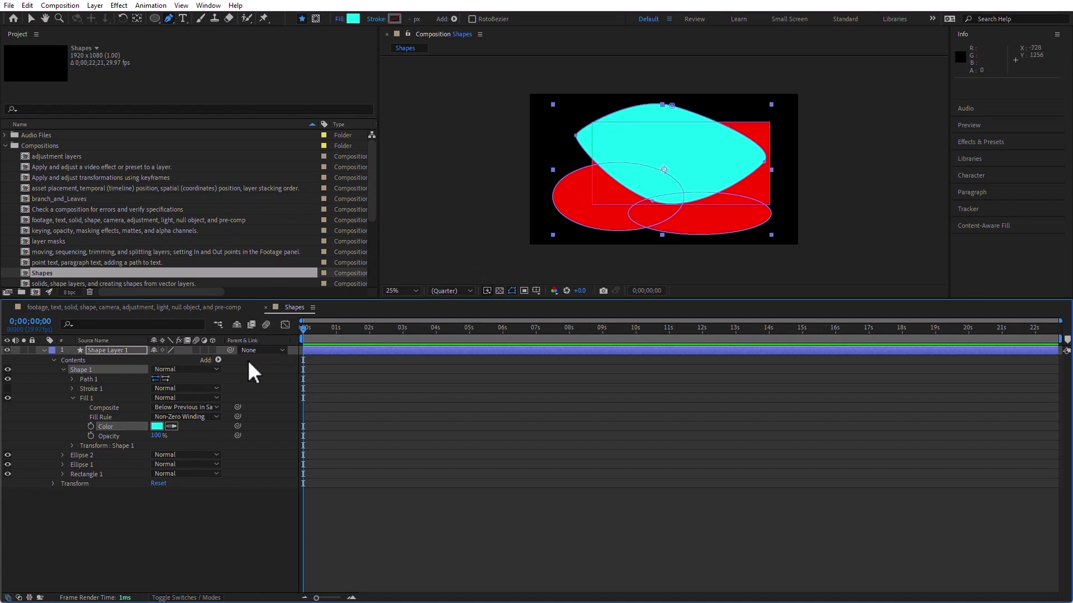
# Step: Delete the Shapes composition from the project
pyautogui.click(27, 272)
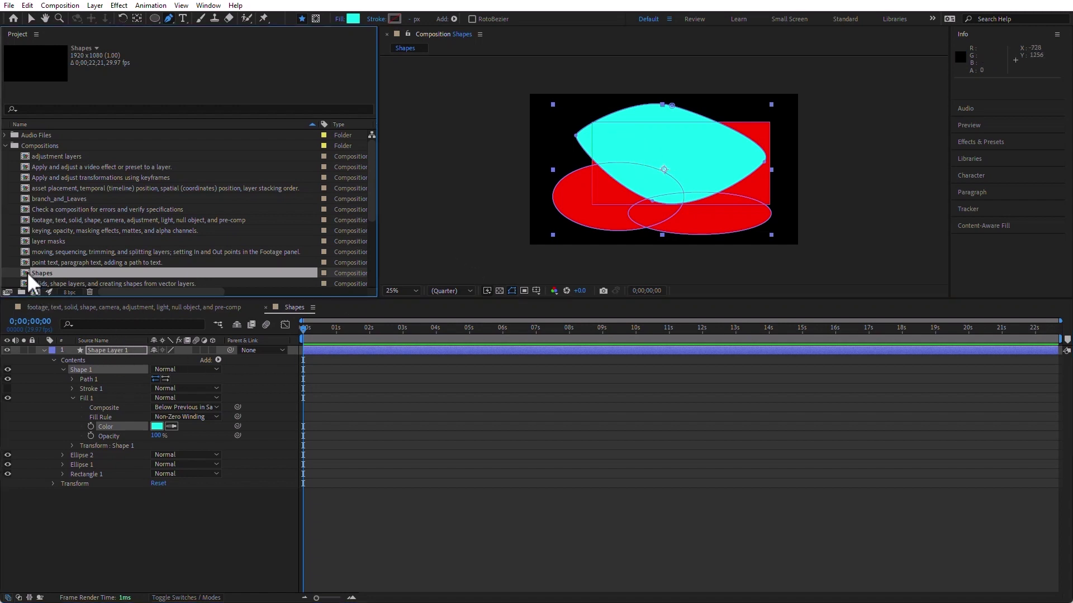
pyautogui.press('Delete')
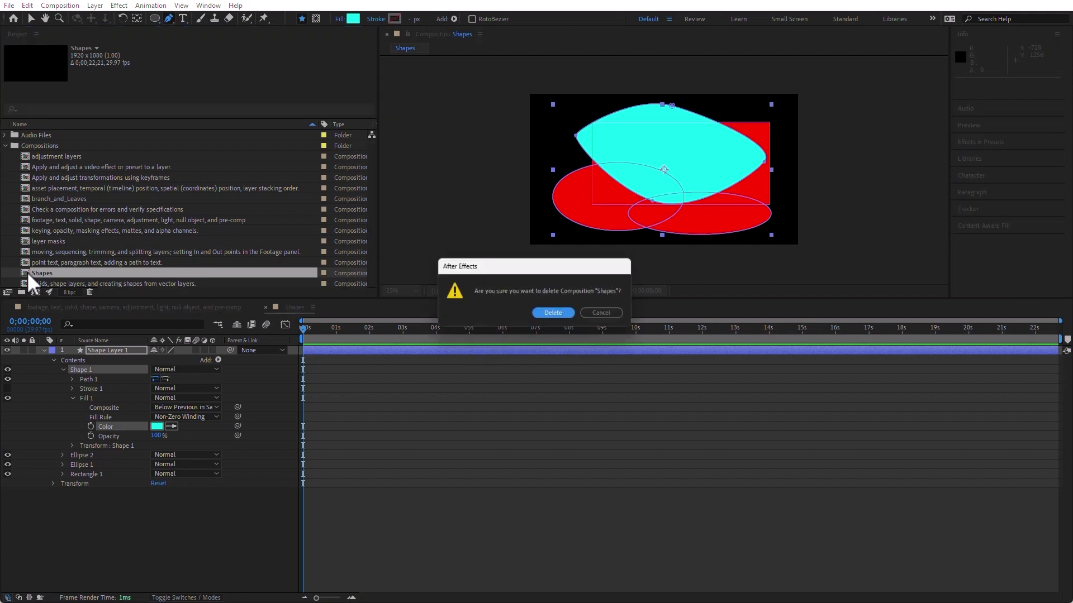
pyautogui.click(564, 313)
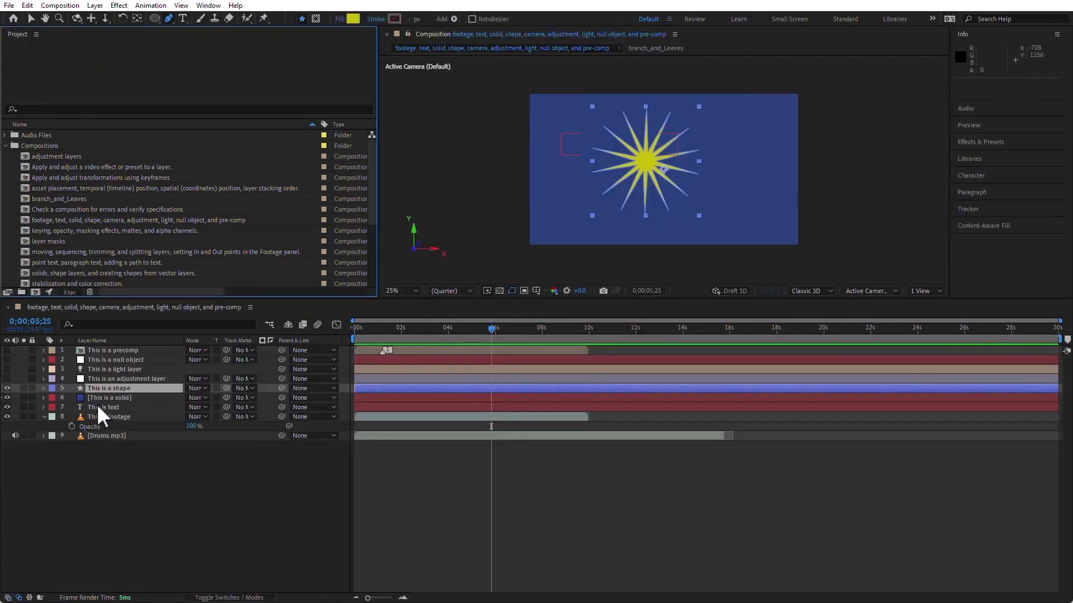
# Step: Turn on the visibility of the layer "This is an adjustment layer" and leave all layers deselected
pyautogui.click(95, 379)
pyautogui.click(7, 379)
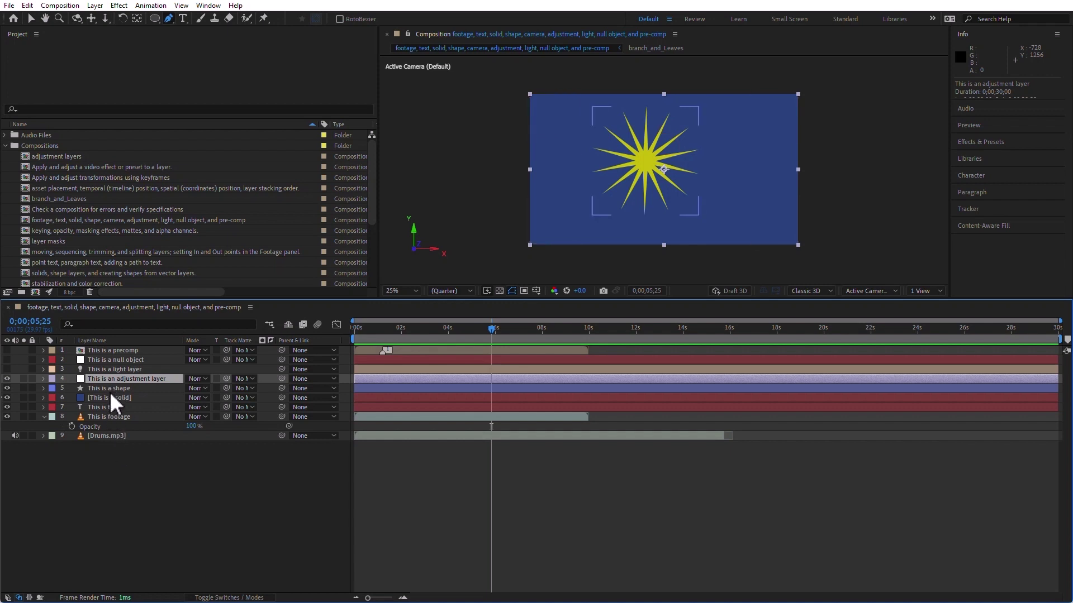
pyautogui.click(221, 485)
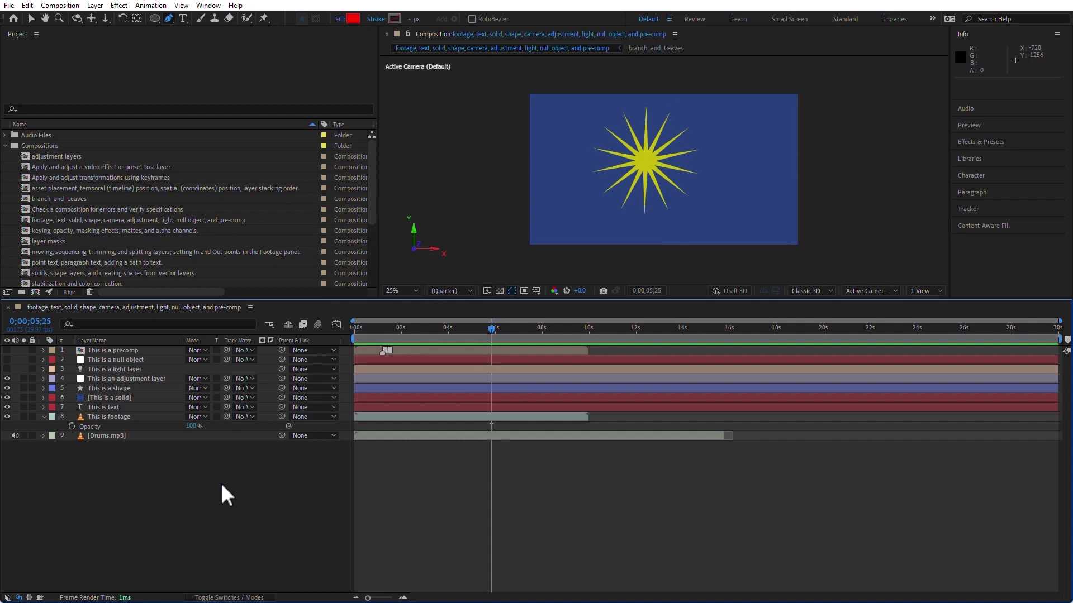
# Step: Create a new composition with the default settings and add all eight clips from the Video Files folder as layers
pyautogui.hotkey('ctrl', 'n')
pyautogui.press('Return')
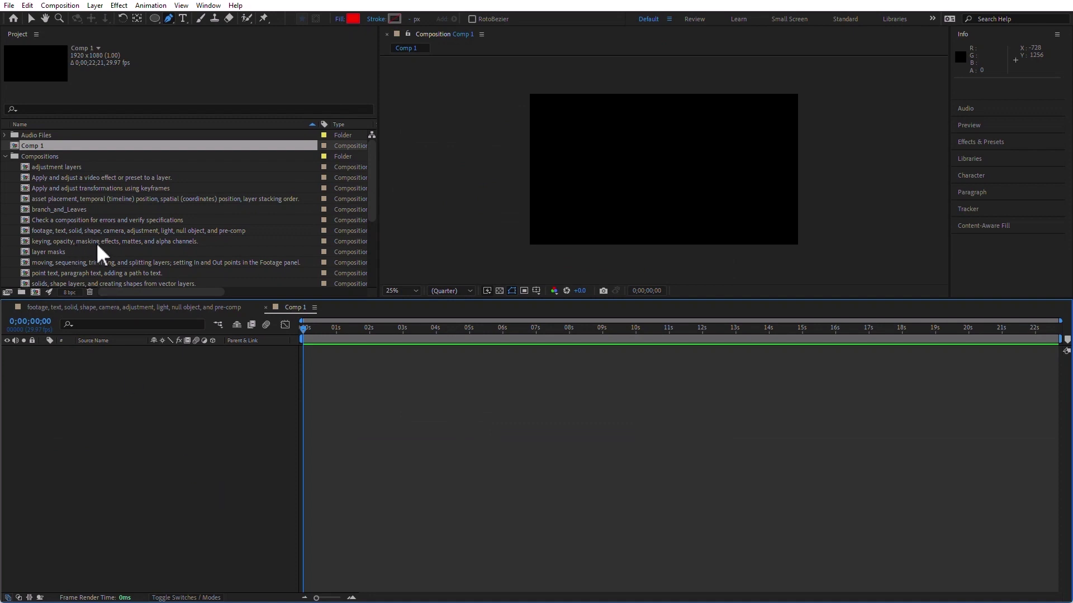
pyautogui.scroll(-5, 99, 246)
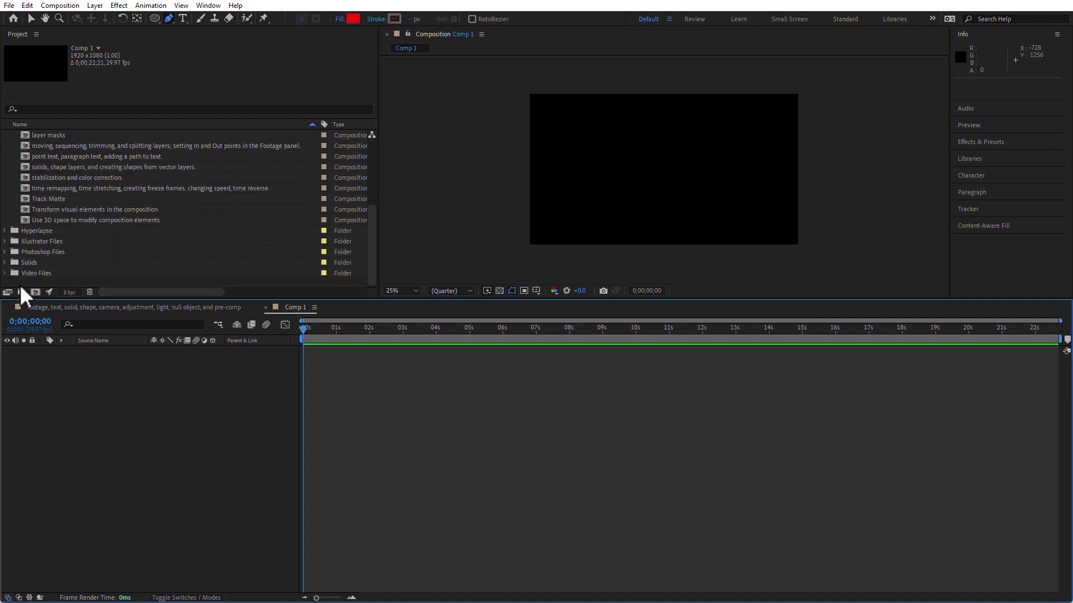
pyautogui.click(5, 273)
pyautogui.click(51, 199)
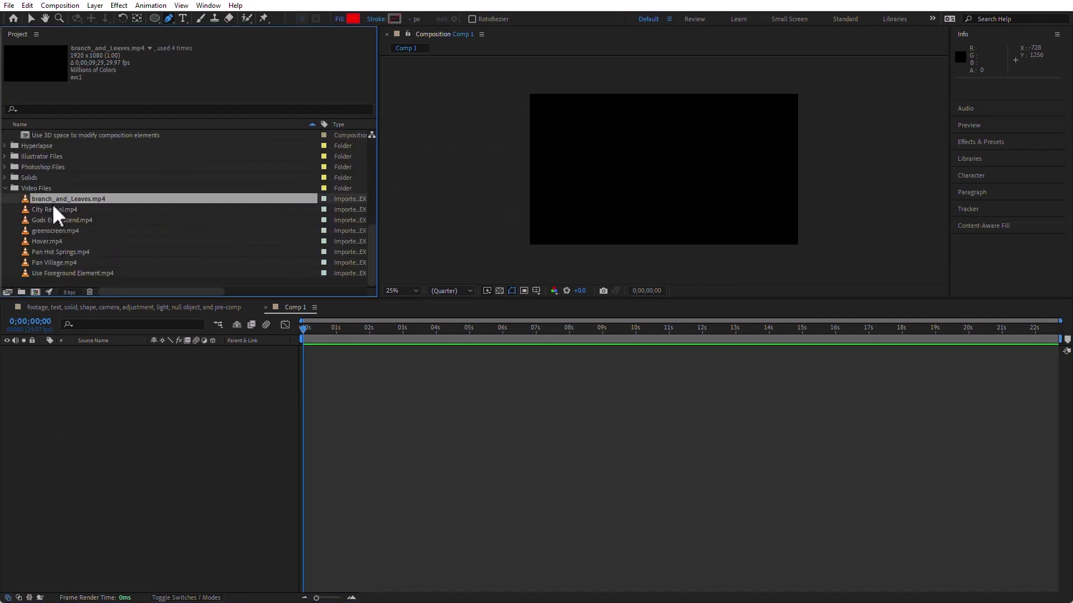
pyautogui.keyDown('shift'); pyautogui.click(60, 271); pyautogui.keyUp('shift')
pyautogui.moveTo(62, 200); pyautogui.dragTo(94, 386)
pyautogui.moveTo(151, 466); pyautogui.dragTo(78, 307)
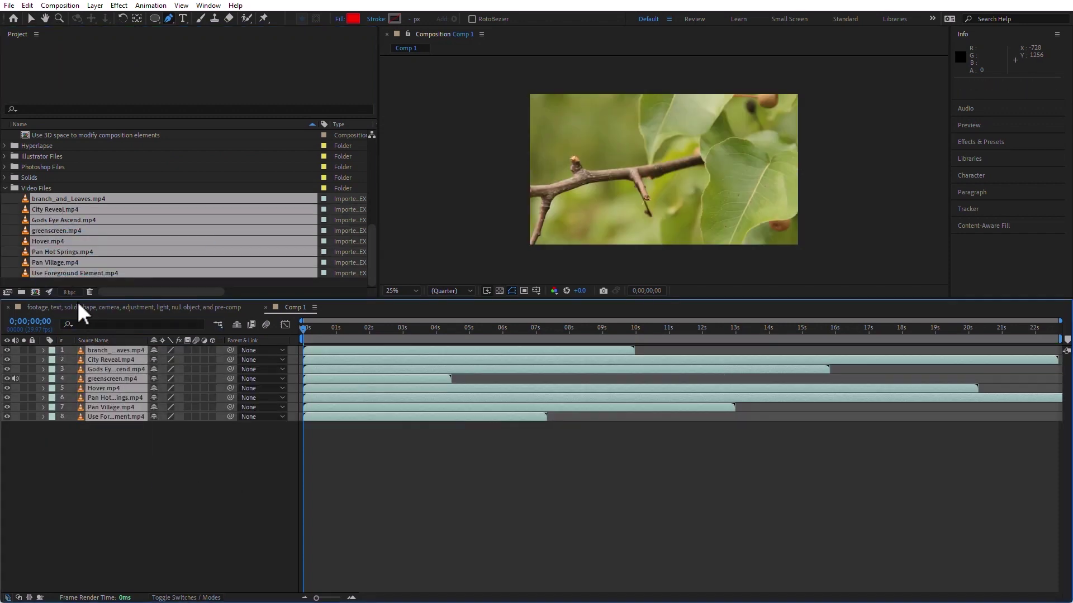
# Step: Scale all eight video layers down to 18%, deselect them and activate the Selection tool
pyautogui.press('s')
pyautogui.moveTo(164, 379); pyautogui.dragTo(137, 379)
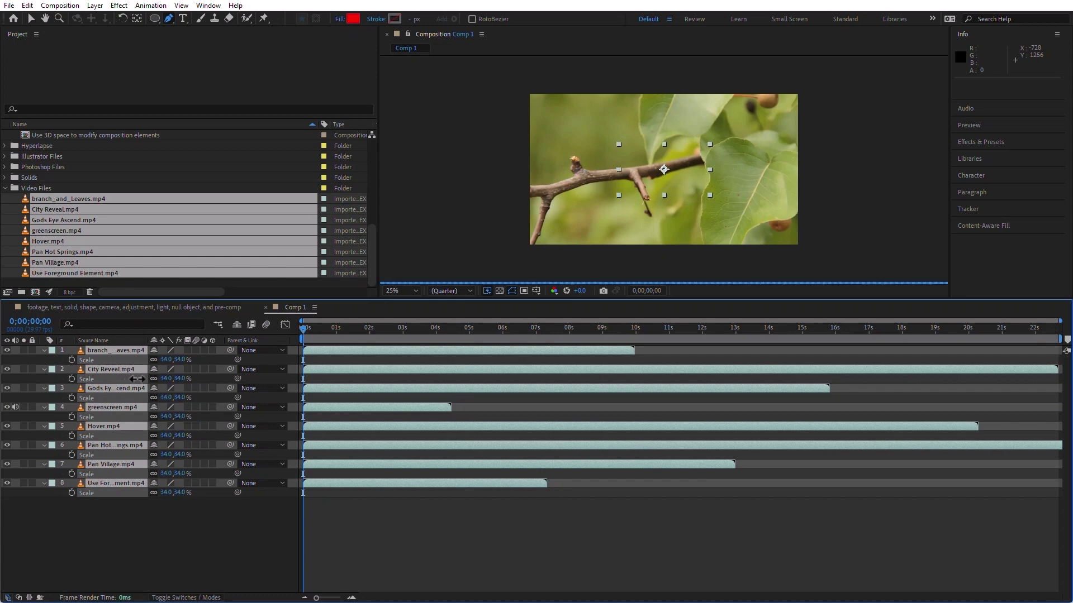
pyautogui.moveTo(165, 385); pyautogui.dragTo(152, 386)
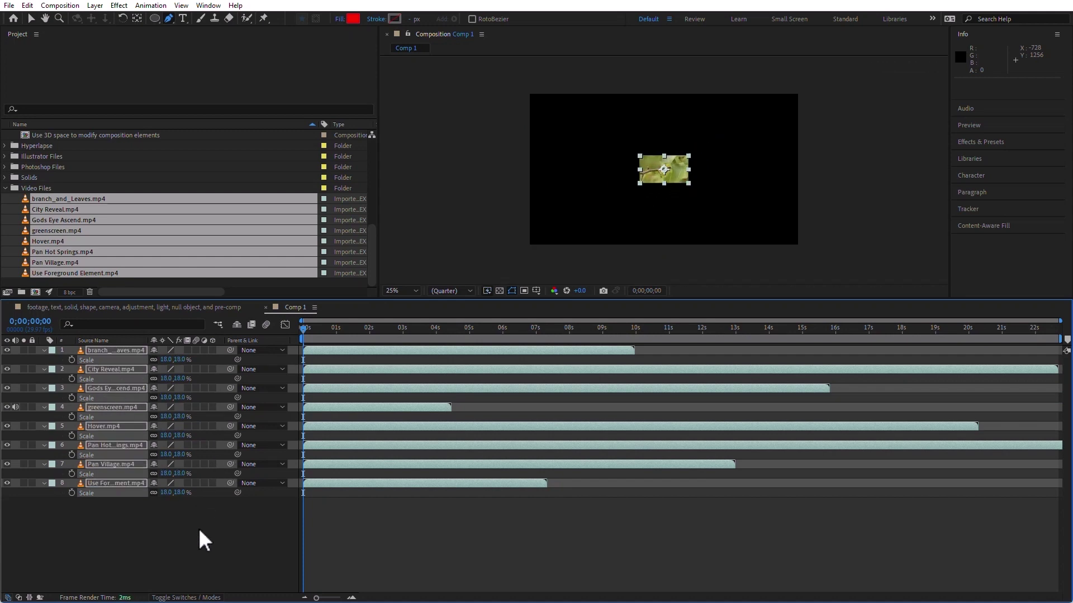
pyautogui.click(199, 523)
pyautogui.click(31, 17)
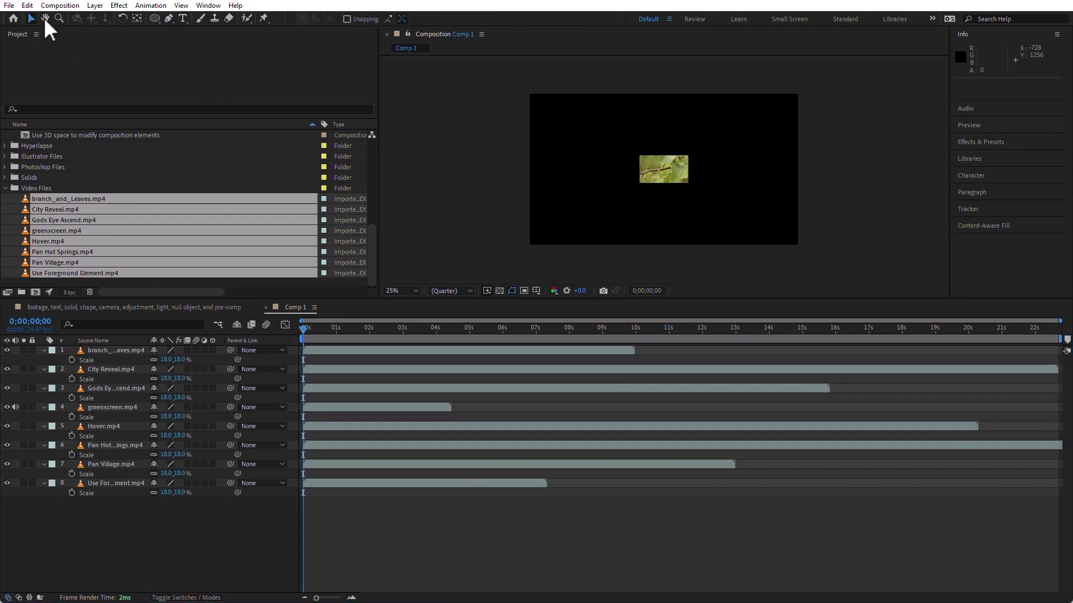
# Step: Spread the eight video clips out in the composition frame in rows of three, three and two, and leave all layers deselected
pyautogui.moveTo(670, 160); pyautogui.dragTo(587, 115)
pyautogui.click(661, 163)
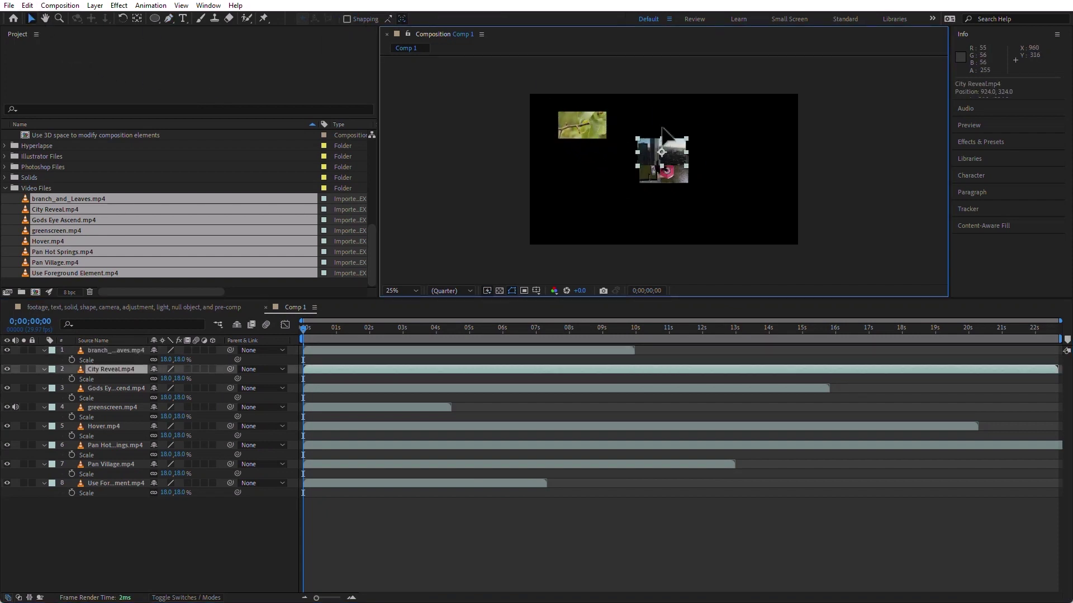
pyautogui.moveTo(662, 129); pyautogui.dragTo(658, 104)
pyautogui.moveTo(673, 167); pyautogui.dragTo(741, 129)
pyautogui.moveTo(672, 172); pyautogui.dragTo(593, 175)
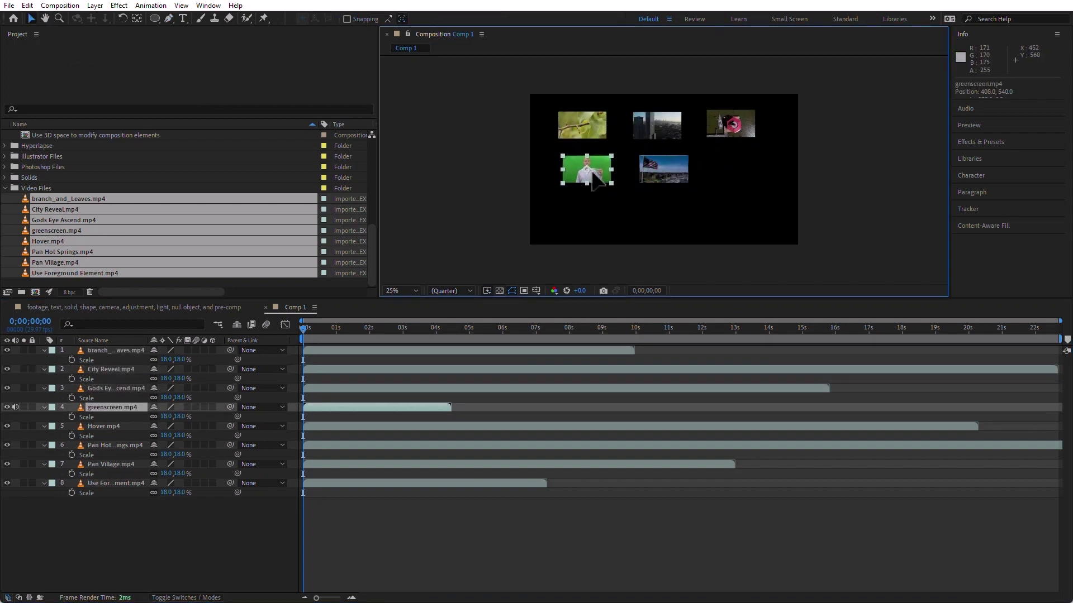
pyautogui.moveTo(687, 177)
pyautogui.mouseDown()
pyautogui.moveTo(769, 172)
pyautogui.moveTo(597, 224)
pyautogui.moveTo(671, 231)
pyautogui.moveTo(780, 220)
pyautogui.moveTo(786, 233)
pyautogui.moveTo(686, 175)
pyautogui.mouseUp()
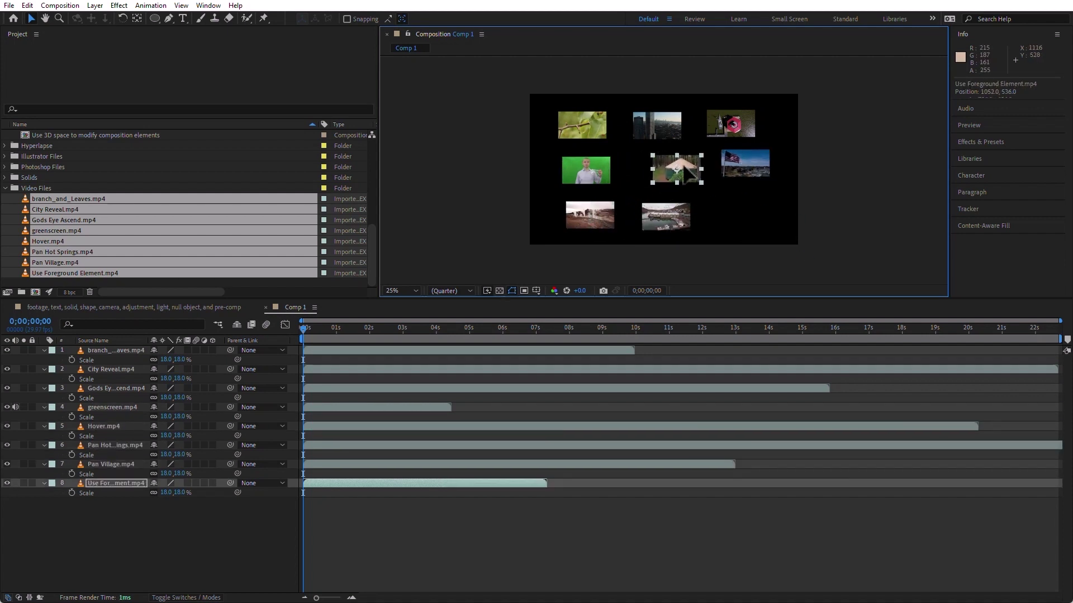
pyautogui.moveTo(682, 217); pyautogui.dragTo(720, 217)
pyautogui.moveTo(748, 168); pyautogui.dragTo(756, 175)
pyautogui.moveTo(740, 118); pyautogui.dragTo(755, 118)
pyautogui.moveTo(599, 212); pyautogui.dragTo(611, 210)
pyautogui.click(198, 535)
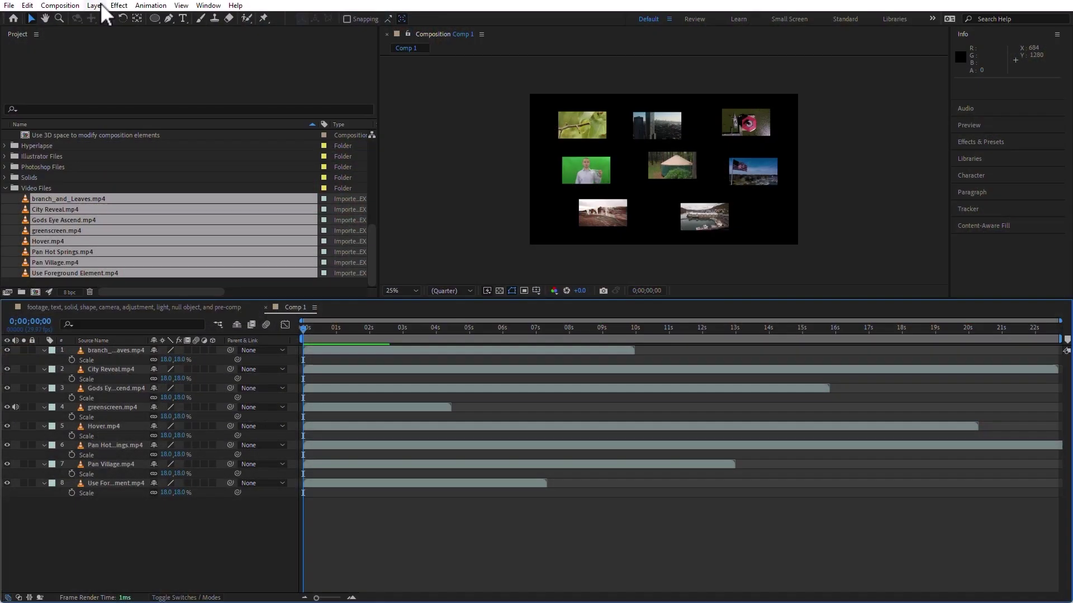
# Step: Add a new adjustment layer above all the video layers in Comp 1
pyautogui.click(96, 5)
pyautogui.moveTo(109, 20)
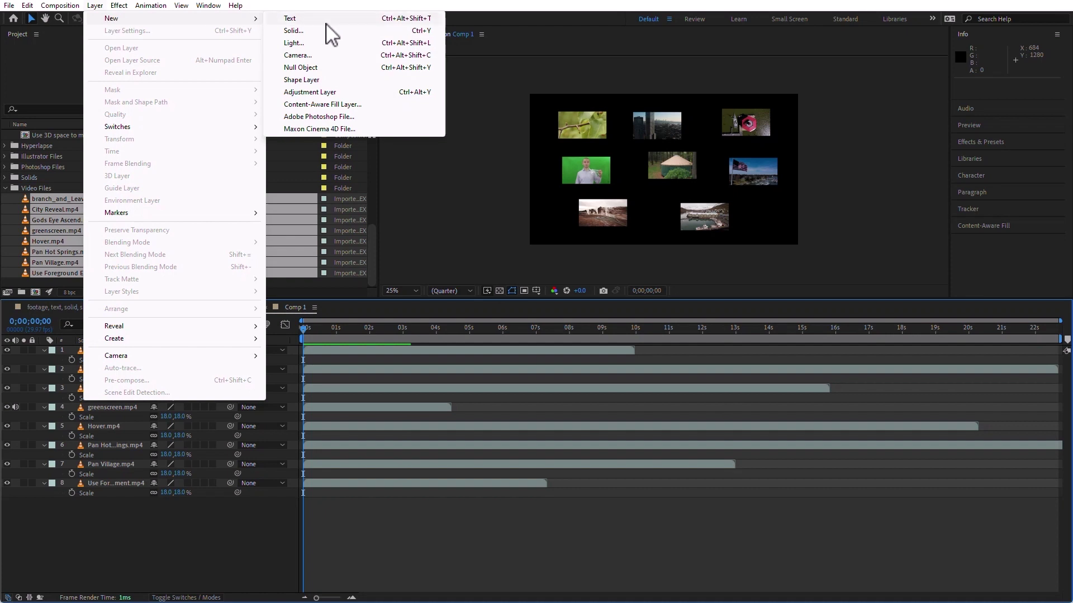
pyautogui.click(360, 92)
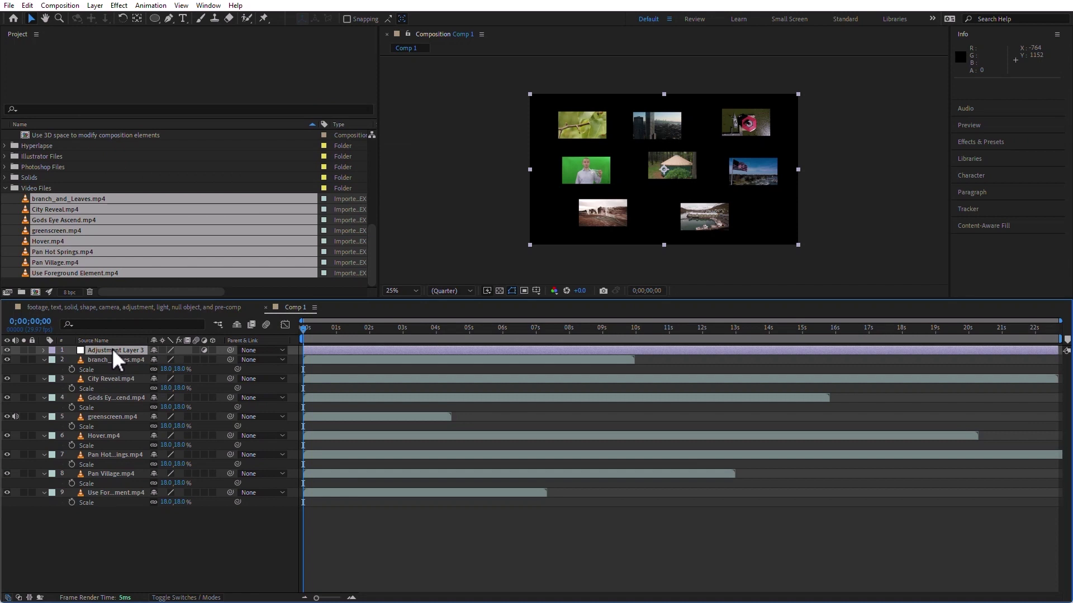
# Step: Search the effects for "gaus", apply Gaussian Blur to the adjustment layer and set its Blurriness to 68.1
pyautogui.click(979, 142)
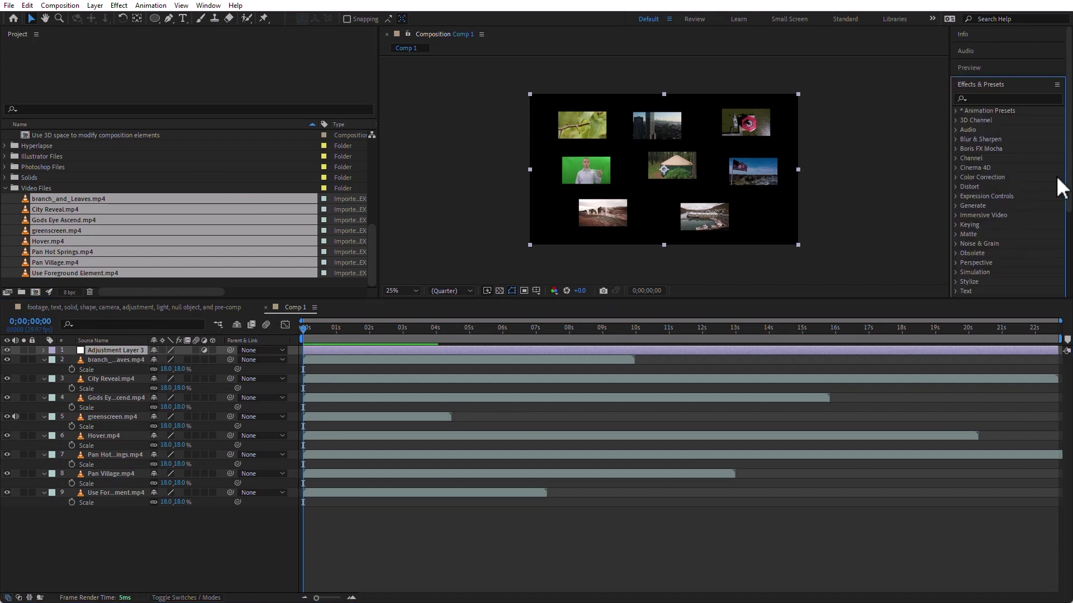
pyautogui.click(992, 99)
pyautogui.write('gaus')
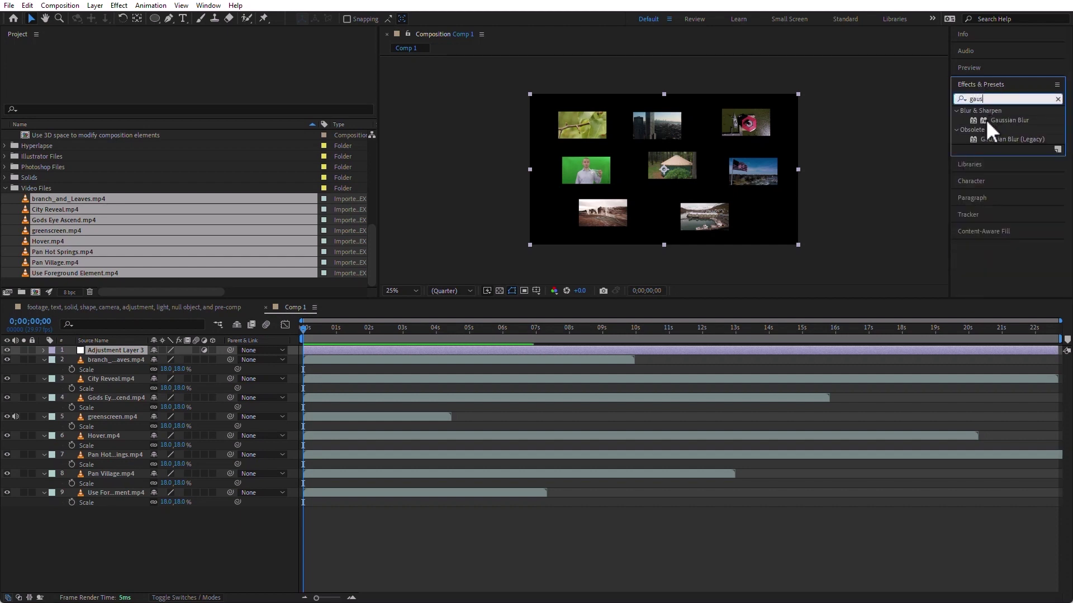
pyautogui.moveTo(986, 119); pyautogui.dragTo(698, 159)
pyautogui.moveTo(201, 67); pyautogui.dragTo(569, 52)
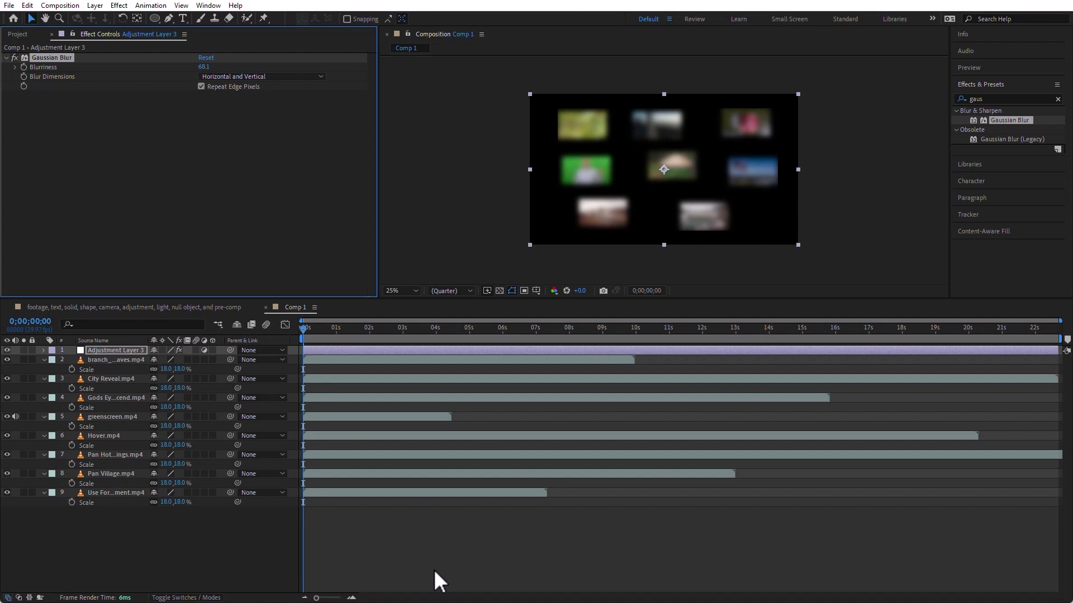
pyautogui.click(112, 351)
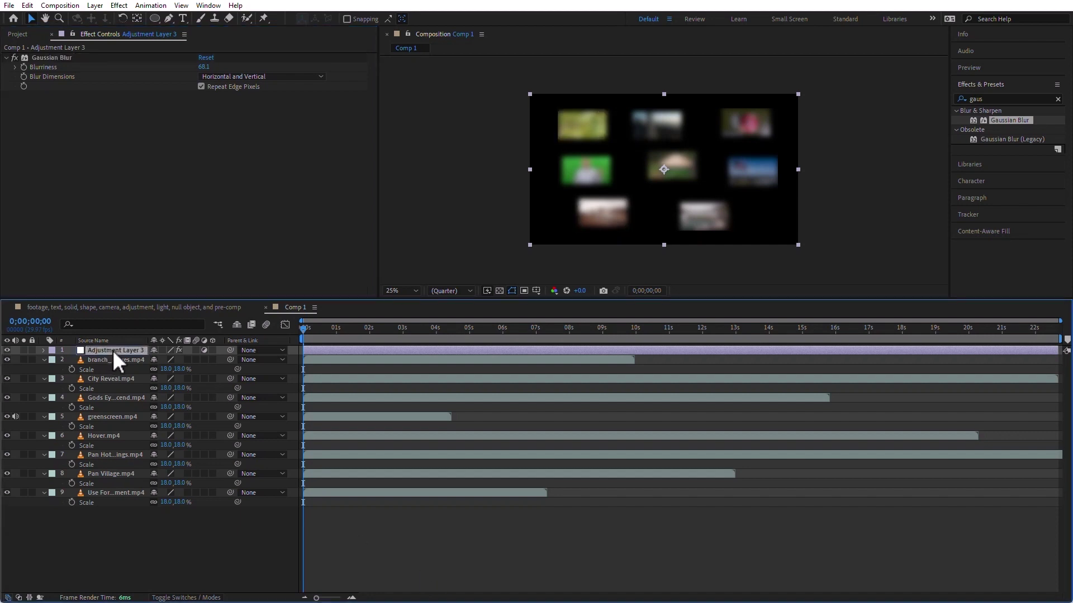
pyautogui.moveTo(112, 349); pyautogui.dragTo(115, 371)
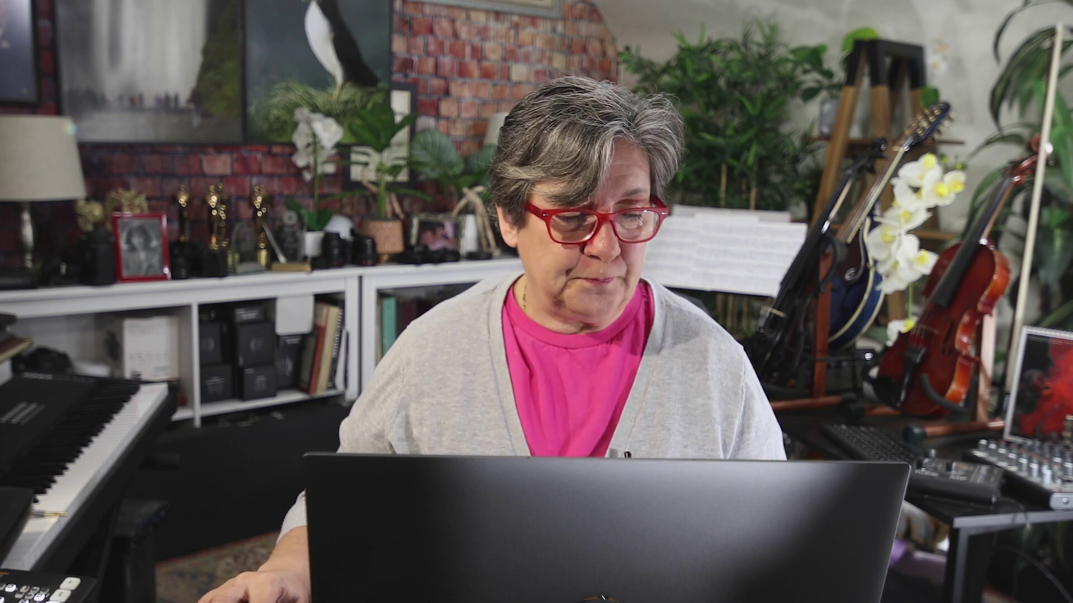
pyautogui.moveTo(125, 373); pyautogui.dragTo(125, 373)
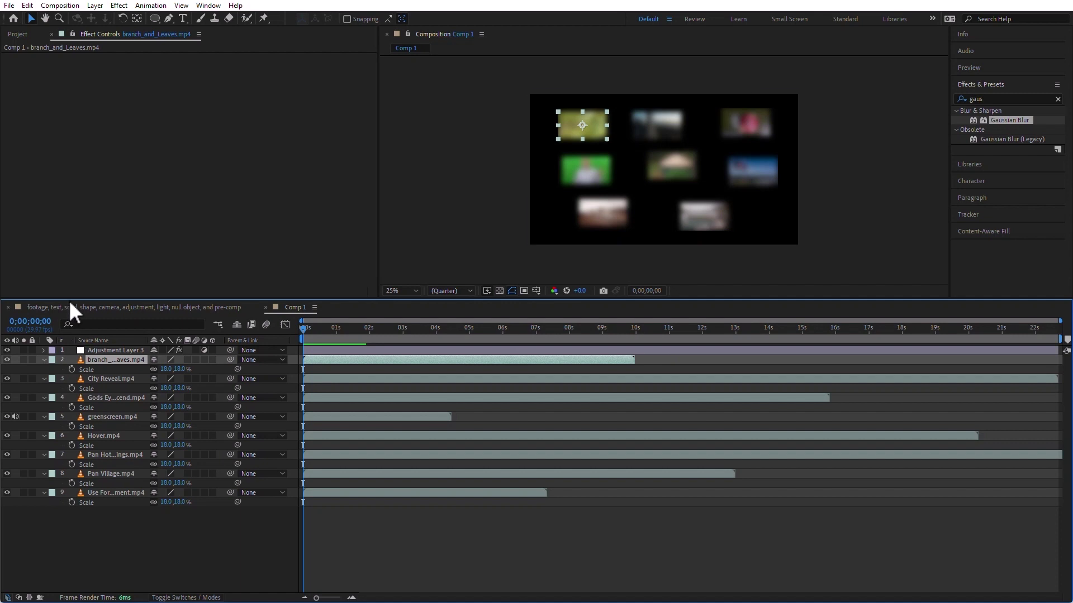
# Step: Scale the adjustment layer down to 40% and move it over the greenscreen clip in the composition
pyautogui.click(104, 351)
pyautogui.press('s')
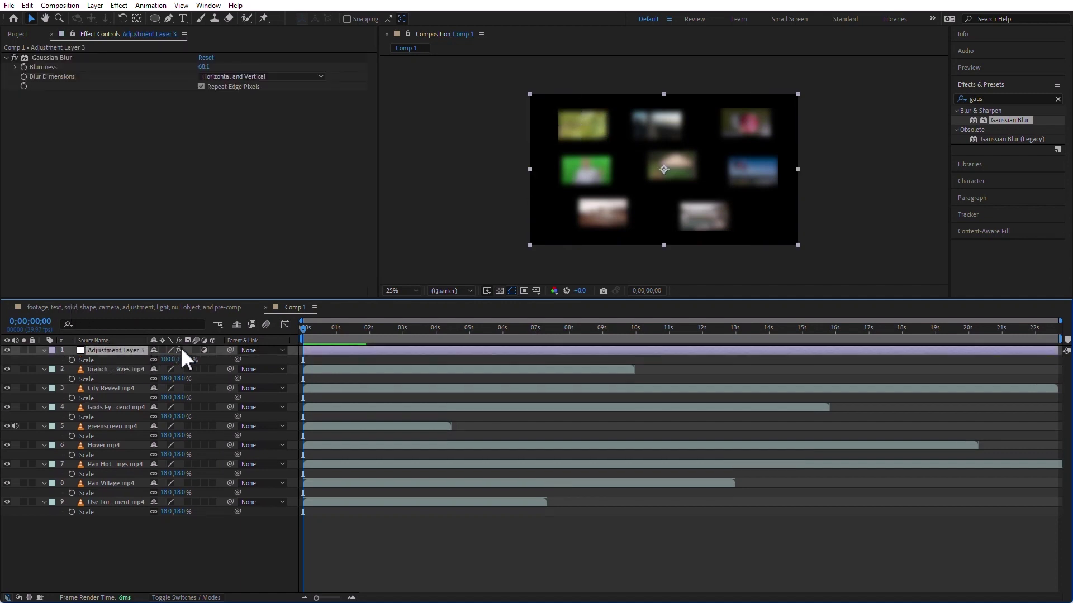
pyautogui.moveTo(167, 360); pyautogui.dragTo(131, 360)
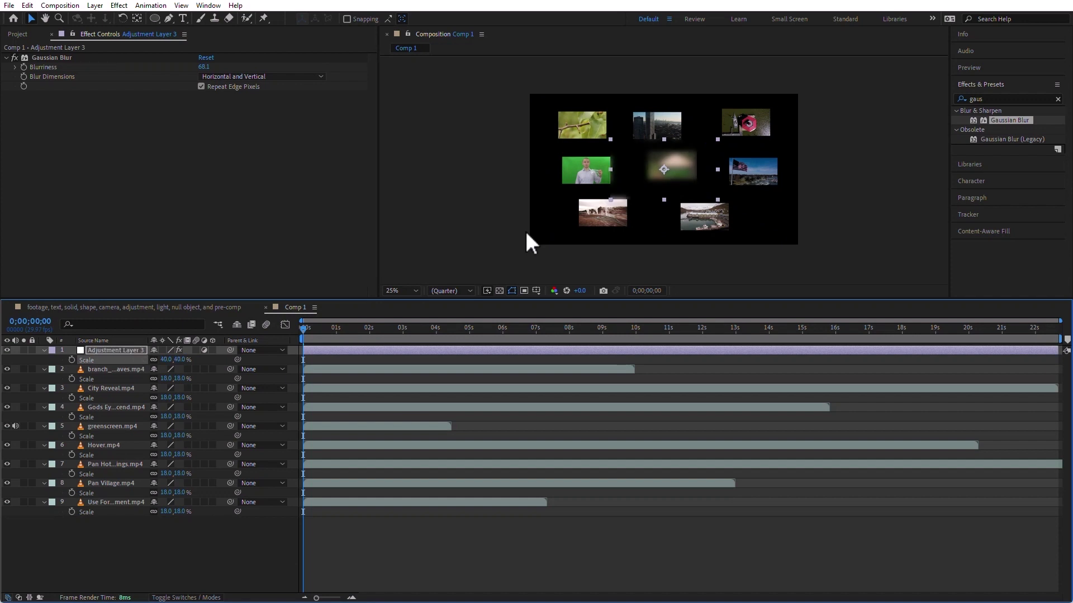
pyautogui.moveTo(682, 179); pyautogui.dragTo(612, 169)
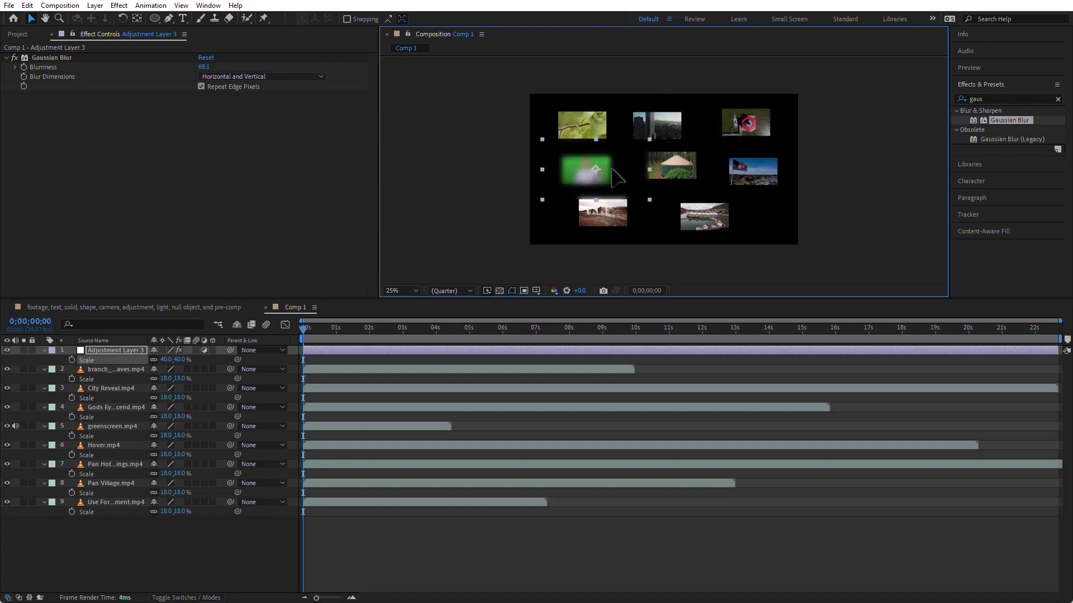
# Step: Reset the adjustment layer's Scale and Position to their defaults and leave all layers deselected
pyautogui.rightClick(89, 360)
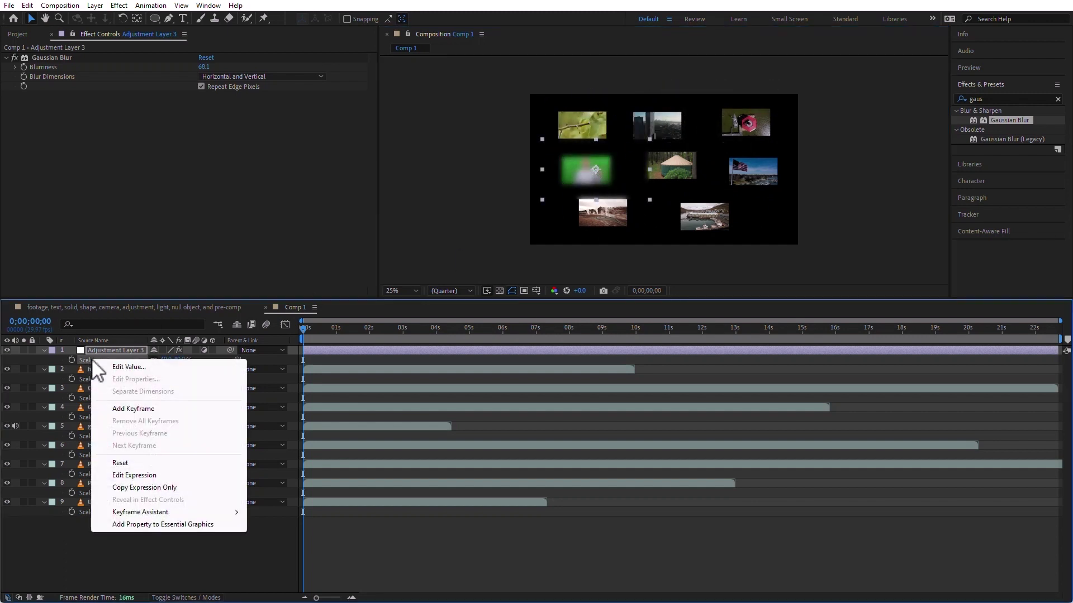
pyautogui.click(149, 464)
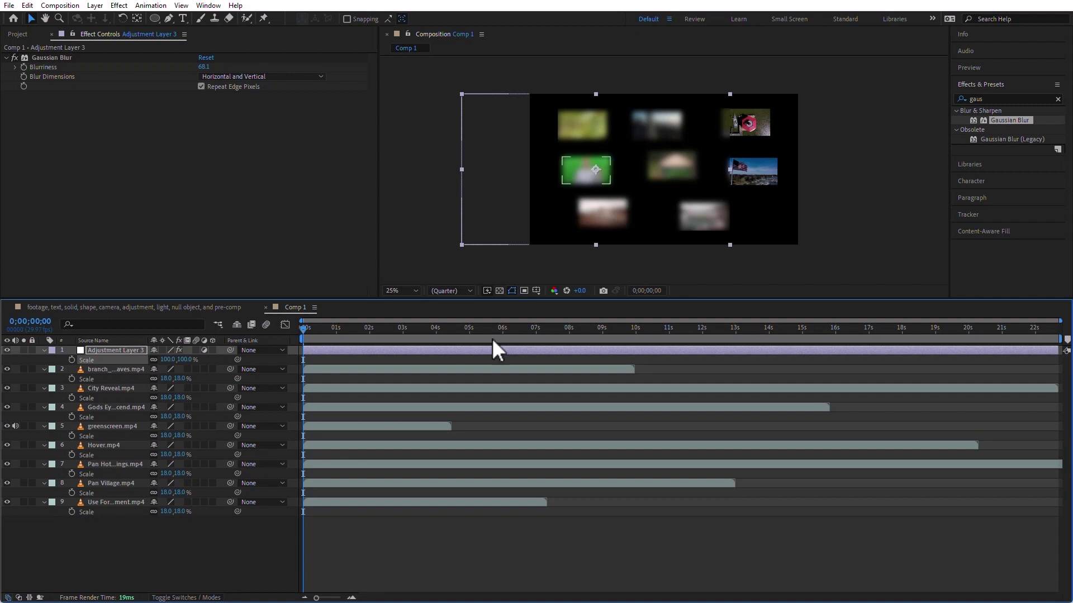
pyautogui.press('p')
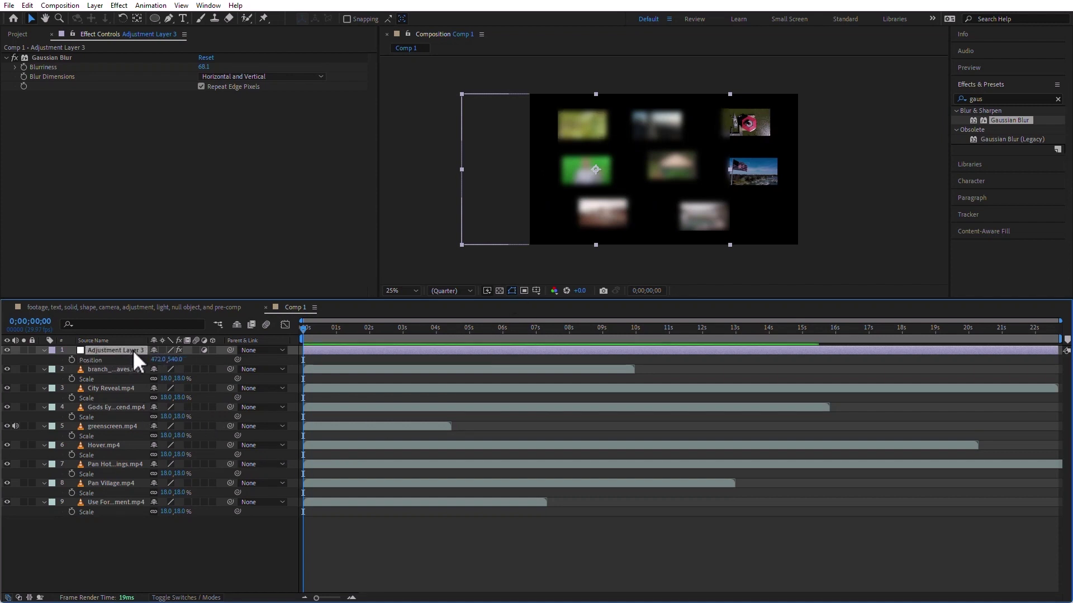
pyautogui.rightClick(96, 357)
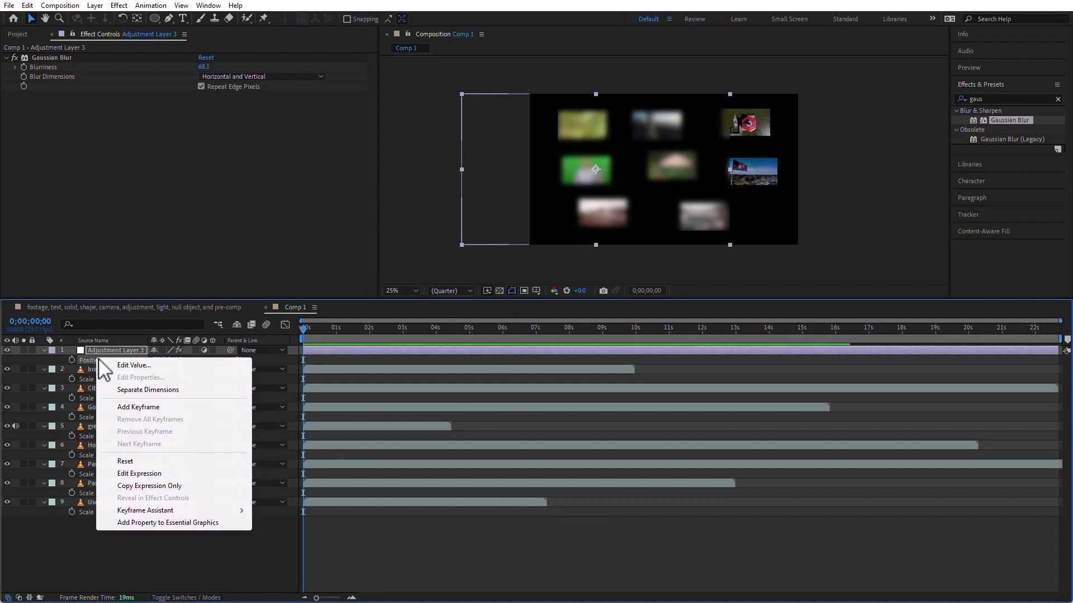
pyautogui.click(148, 461)
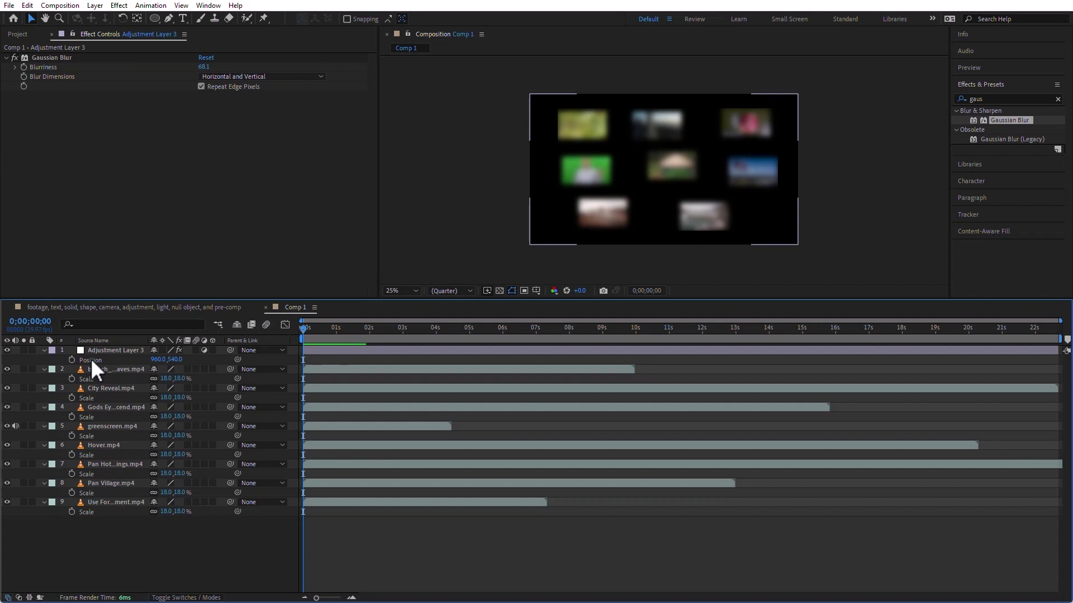
pyautogui.rightClick(91, 360)
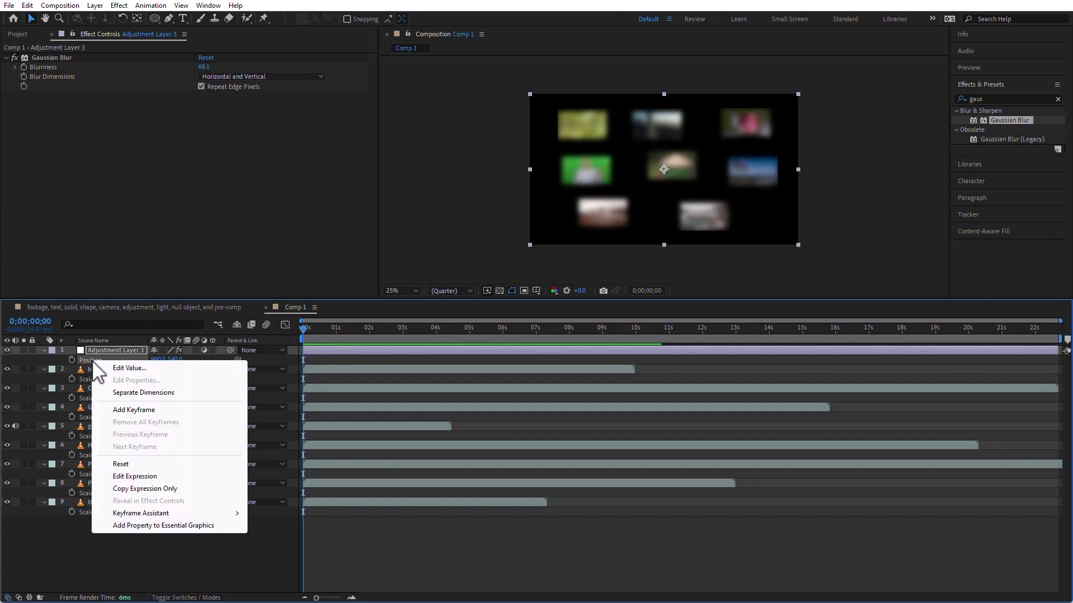
pyautogui.click(156, 465)
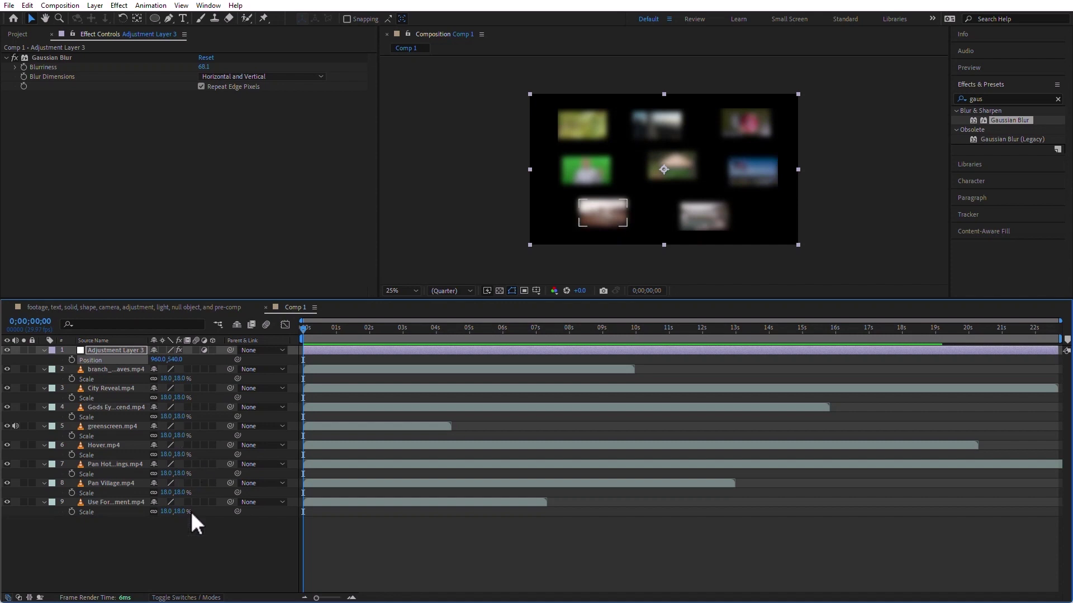
pyautogui.click(206, 548)
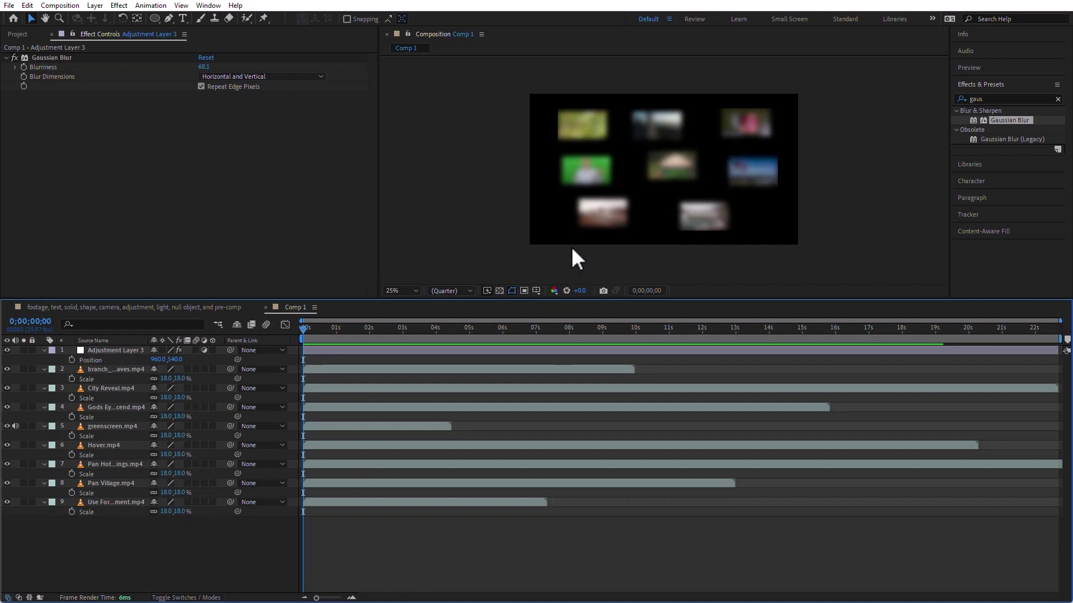
# Step: Draw a large elliptical mask around the frame's centre on the adjustment layer, and delete that layer
pyautogui.click(156, 18)
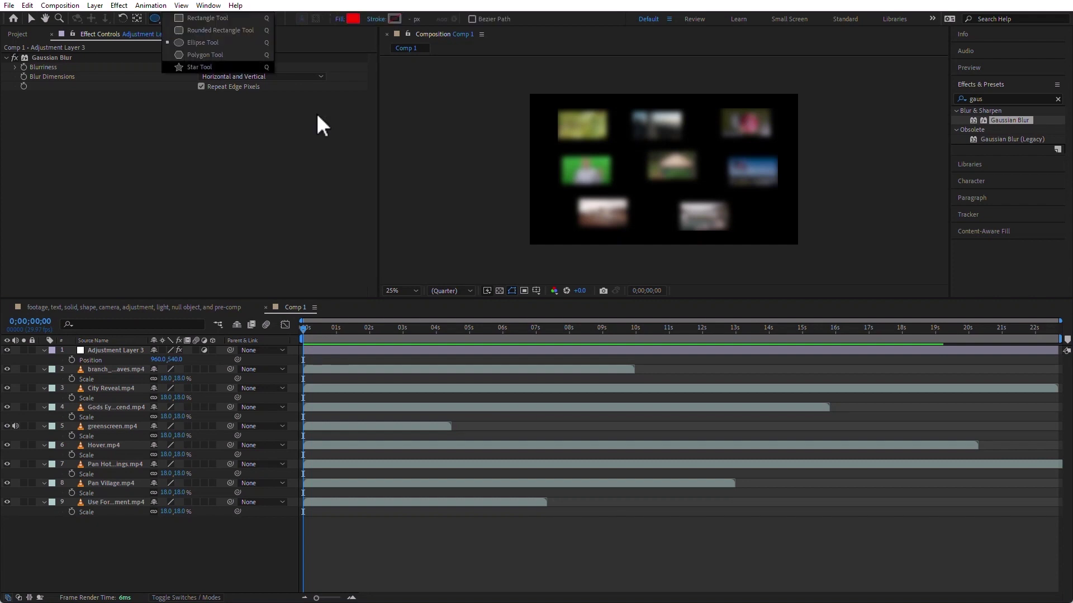
pyautogui.click(114, 350)
pyautogui.moveTo(584, 122); pyautogui.dragTo(744, 206)
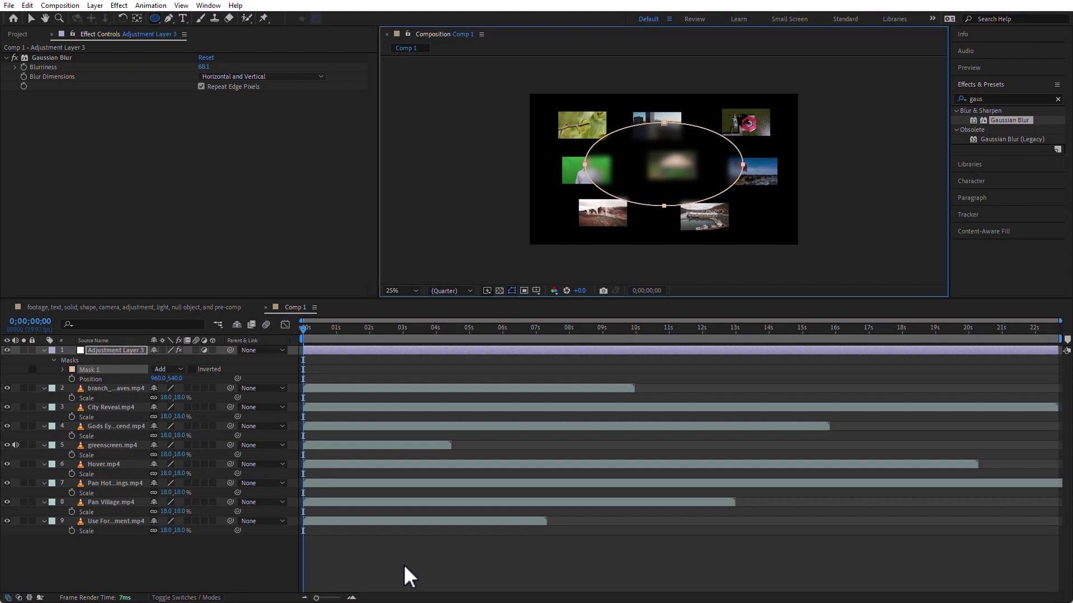
pyautogui.click(113, 351)
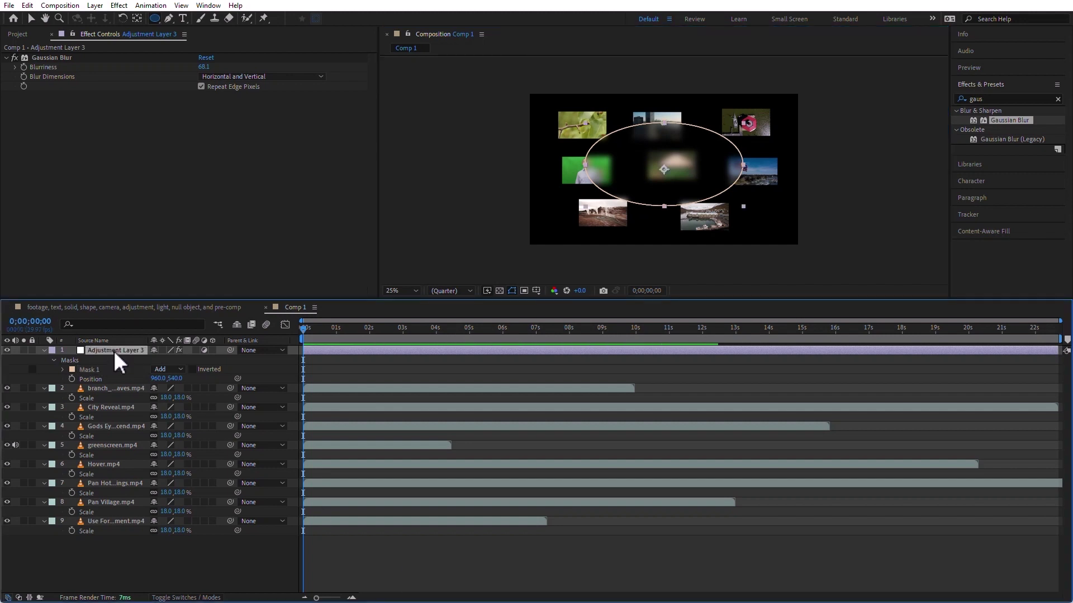
pyautogui.press('Delete')
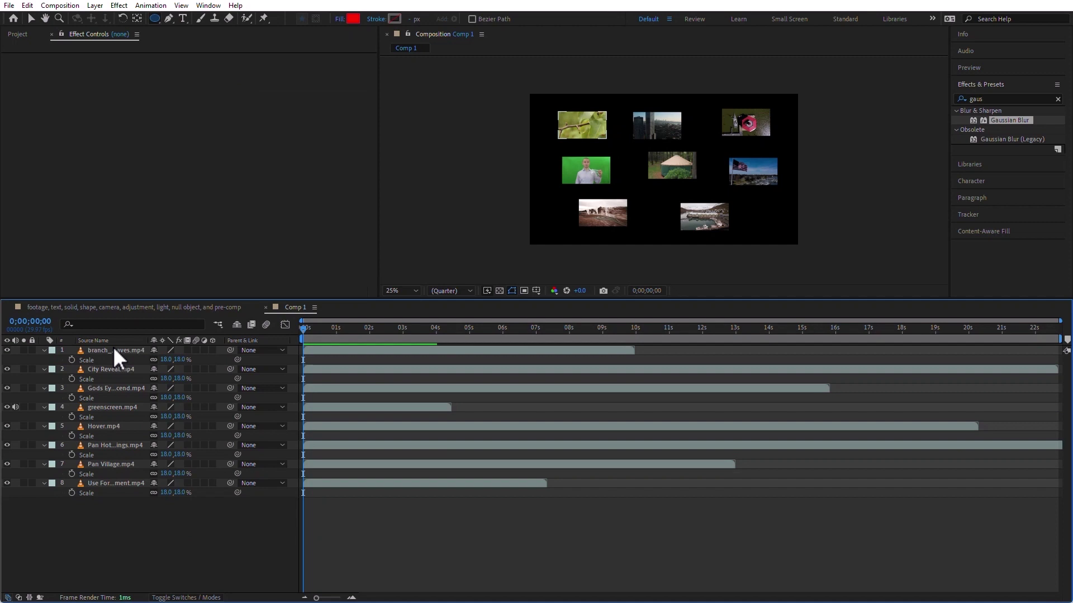
# Step: Create a new white solid layer named Adjustment at 1920 x 1080 px
pyautogui.click(95, 6)
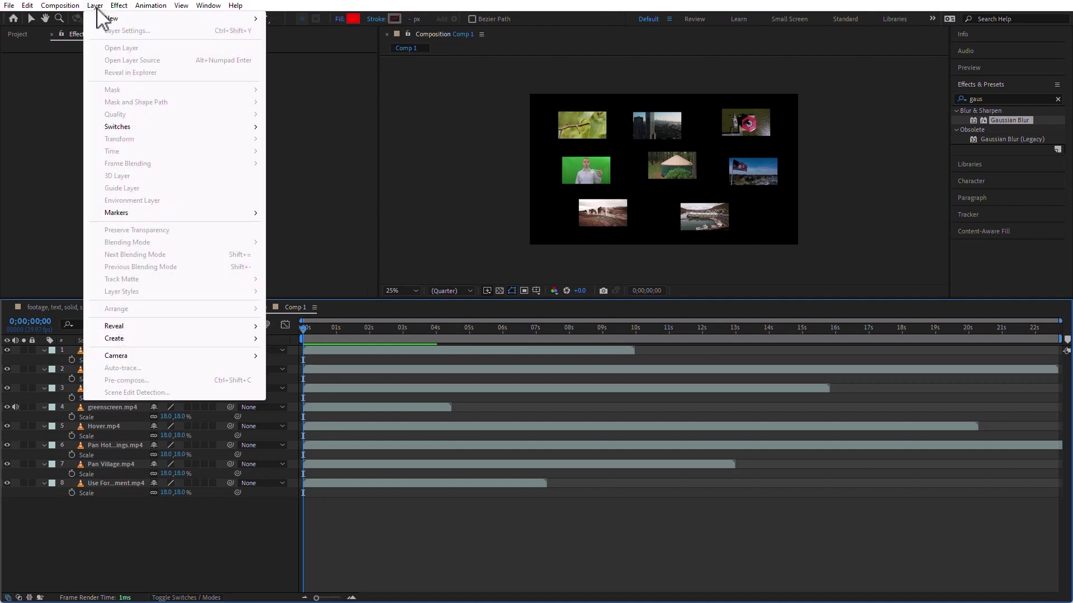
pyautogui.moveTo(112, 19)
pyautogui.click(296, 30)
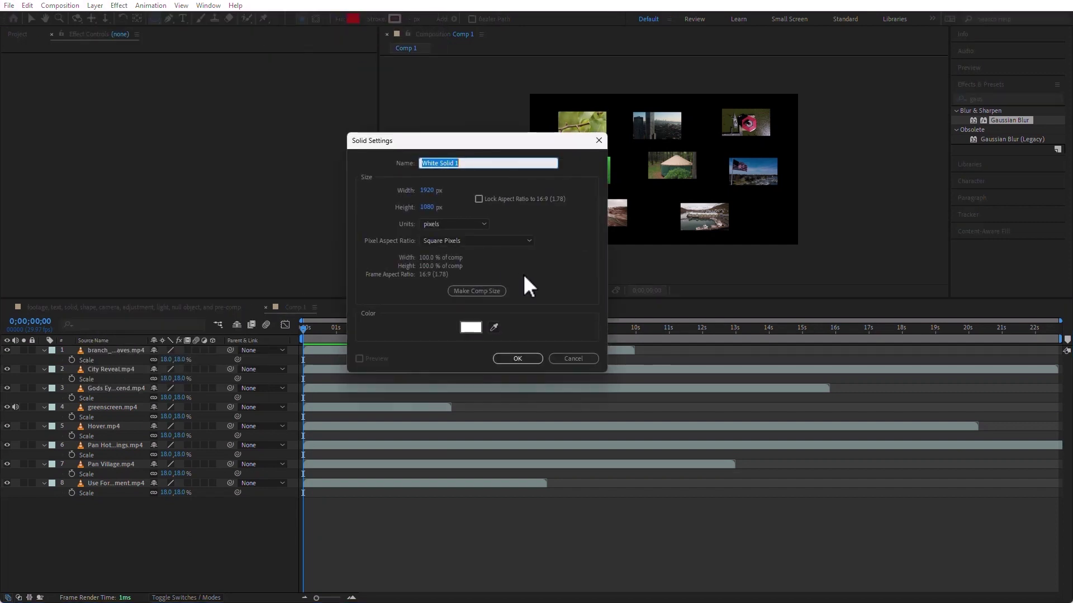
pyautogui.write('Adjustment')
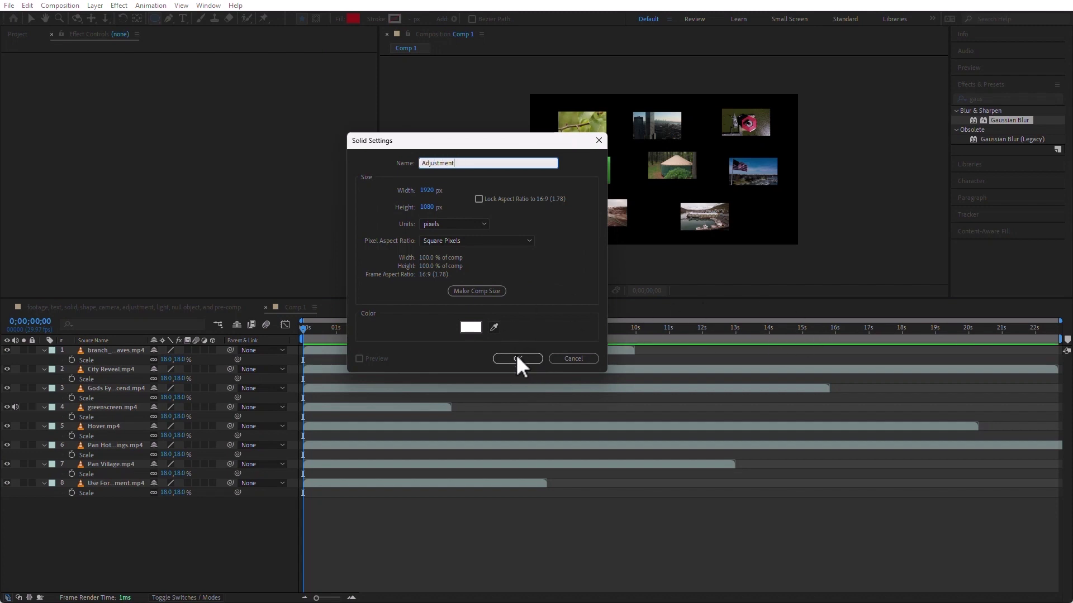
pyautogui.click(517, 359)
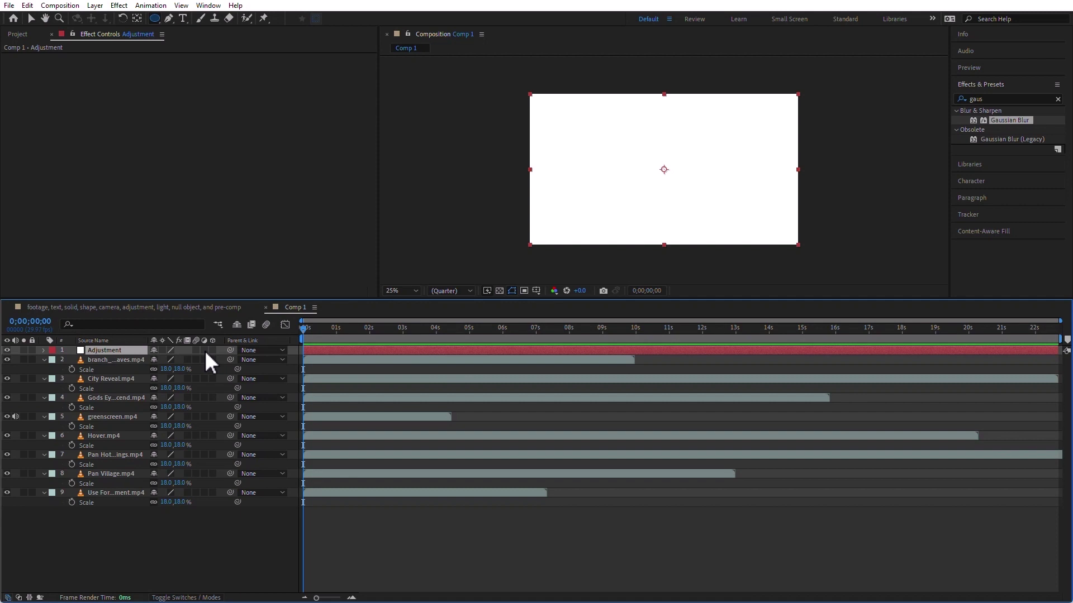
# Step: Turn the Adjustment solid into an adjustment layer and apply a Gaussian Blur with Blurriness 41.8 to it
pyautogui.click(205, 350)
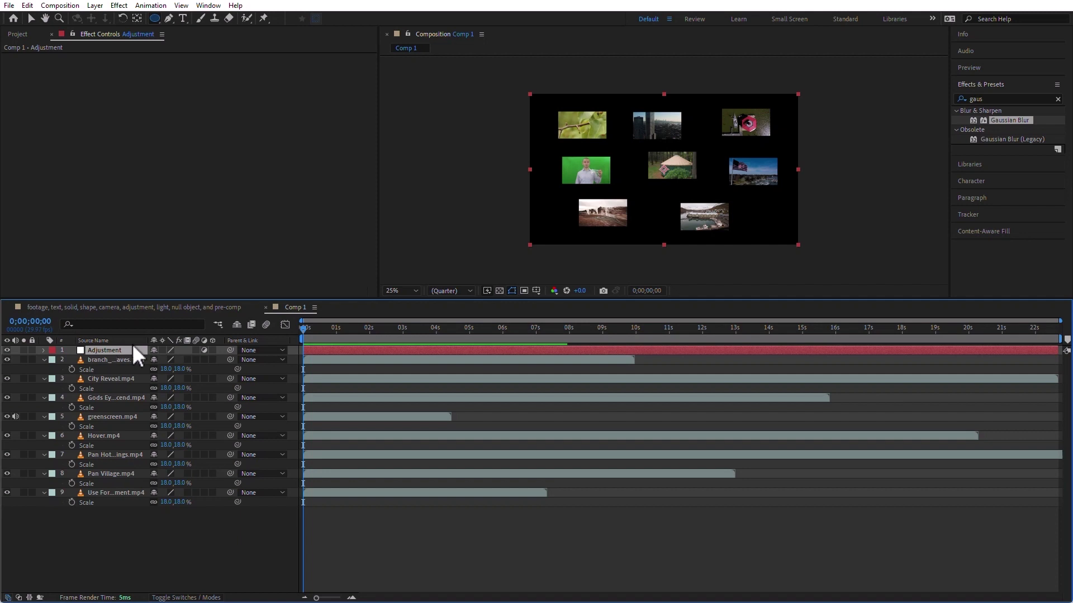
pyautogui.moveTo(984, 120); pyautogui.dragTo(642, 207)
pyautogui.moveTo(204, 67); pyautogui.dragTo(611, 587)
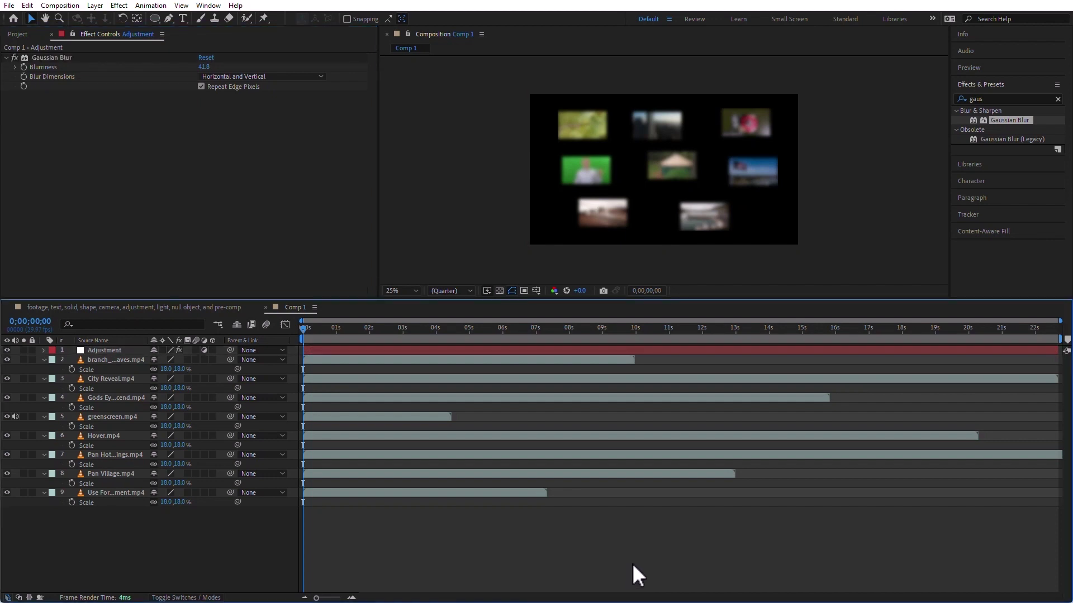
# Step: Delete the composition Comp 1 from the project, confirming the deletion
pyautogui.click(18, 34)
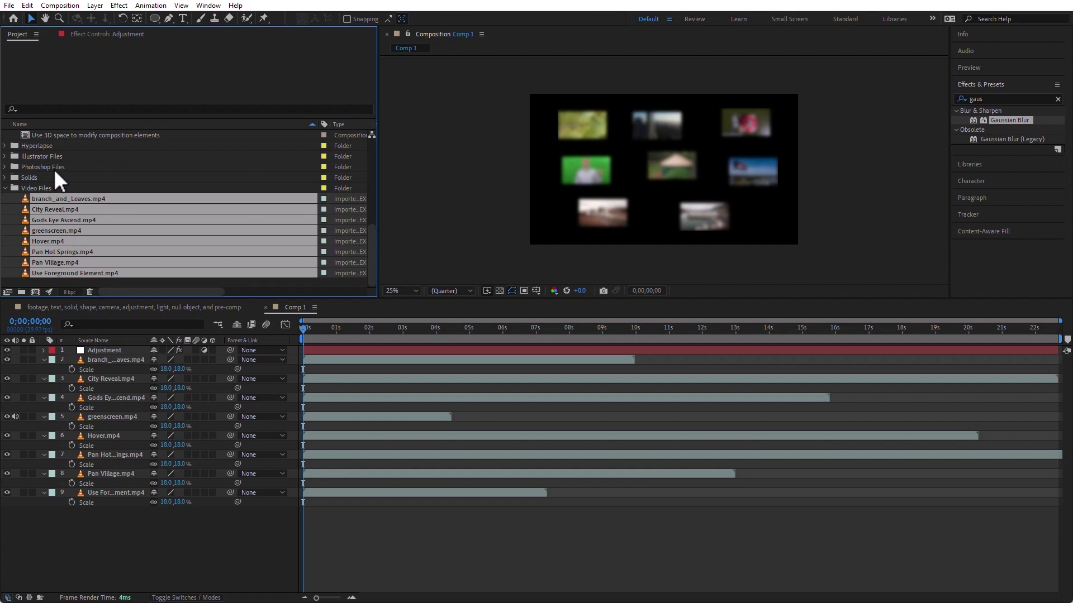
pyautogui.click(24, 132)
pyautogui.scroll(5, 67, 167)
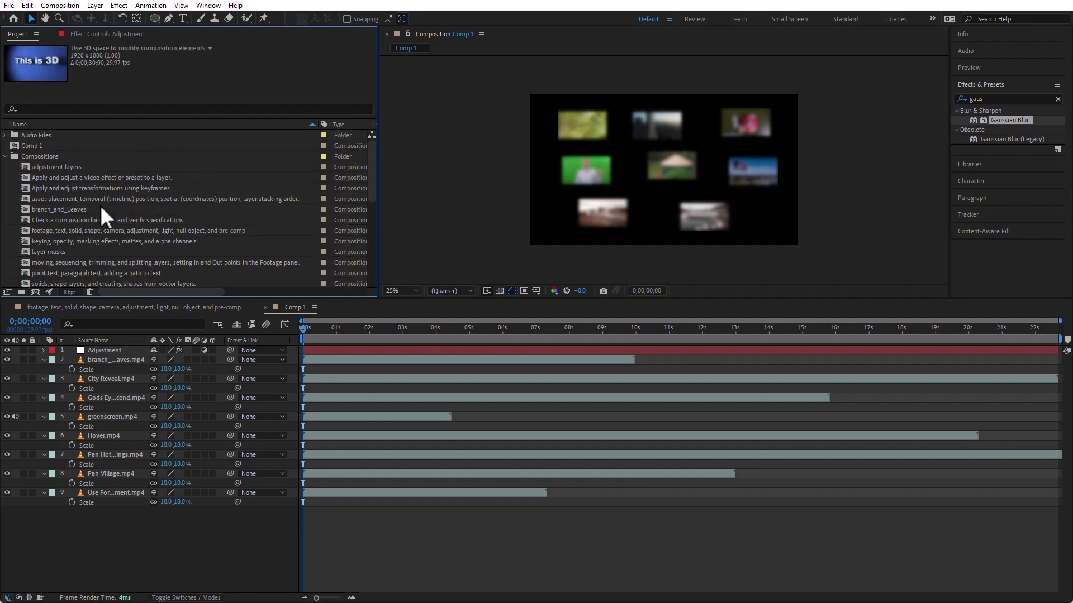
pyautogui.click(27, 145)
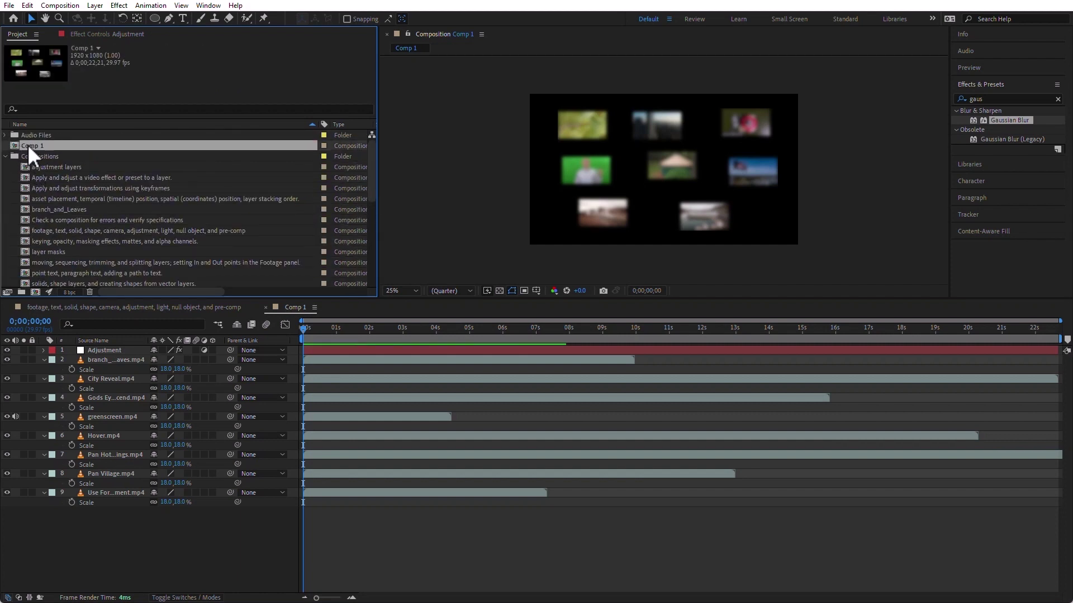
pyautogui.press('Delete')
pyautogui.click(574, 314)
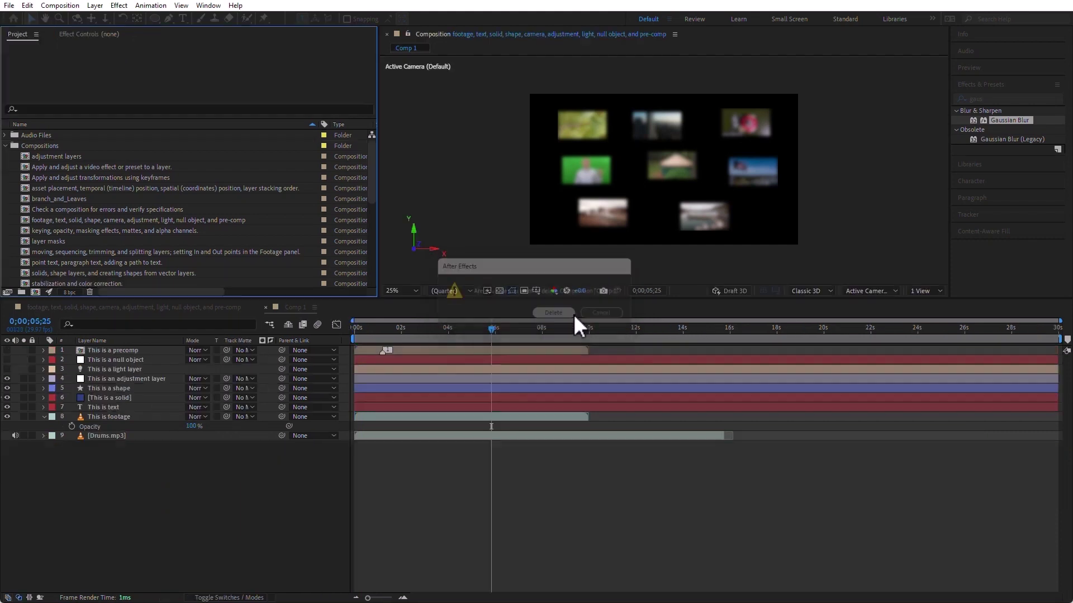
# Step: Make the light layer visible and move the light around the solid, below the frame and back to just right of the star
pyautogui.click(99, 369)
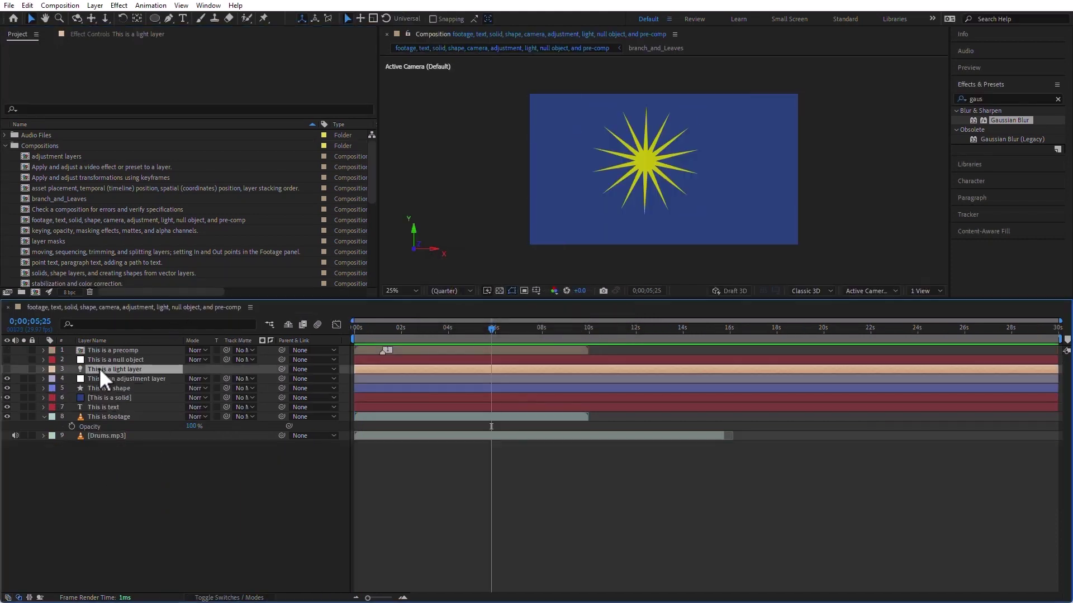
pyautogui.click(7, 369)
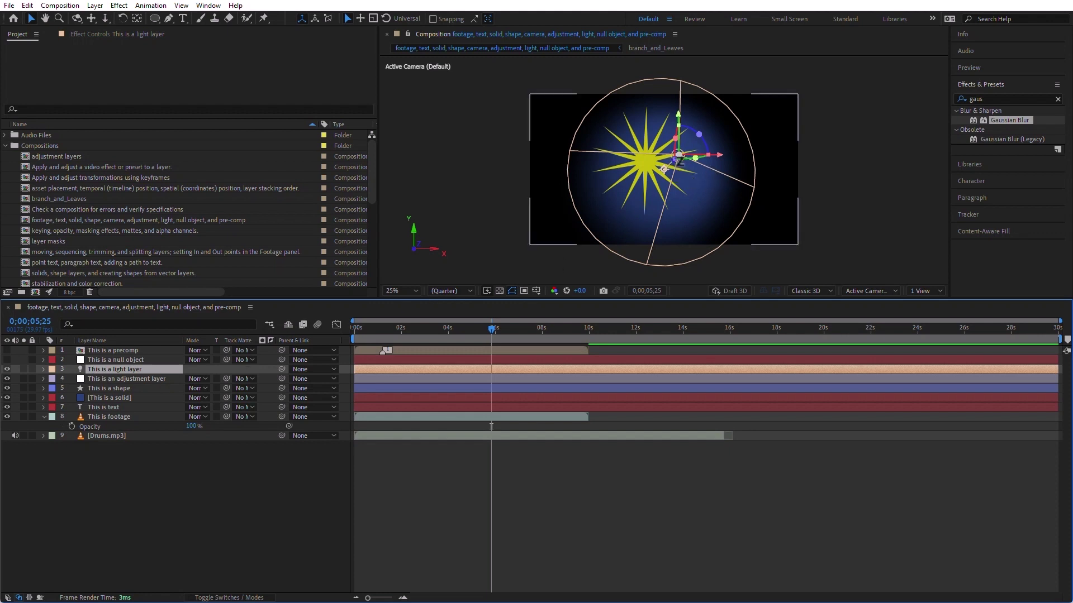
pyautogui.moveTo(675, 158); pyautogui.dragTo(867, 163)
pyautogui.moveTo(788, 175); pyautogui.dragTo(694, 190)
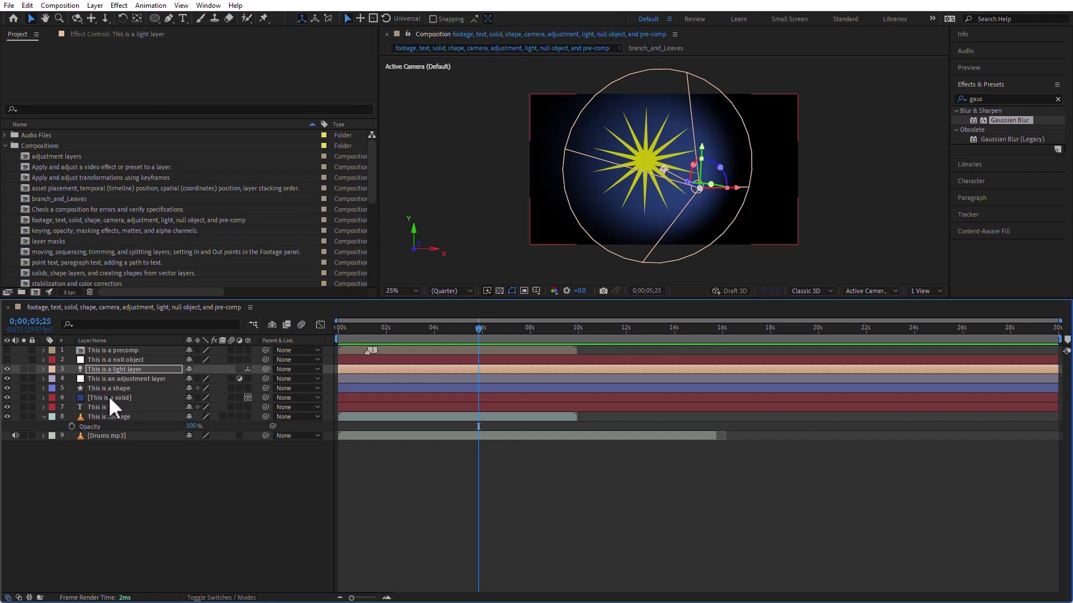
pyautogui.moveTo(698, 182); pyautogui.dragTo(753, 391)
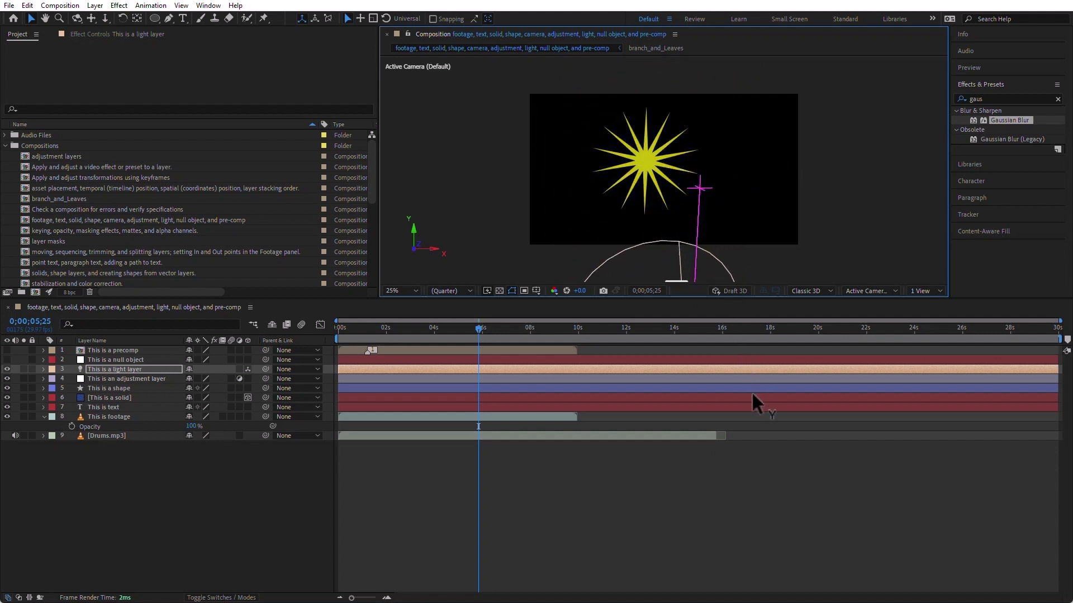
pyautogui.moveTo(738, 232); pyautogui.dragTo(747, 176)
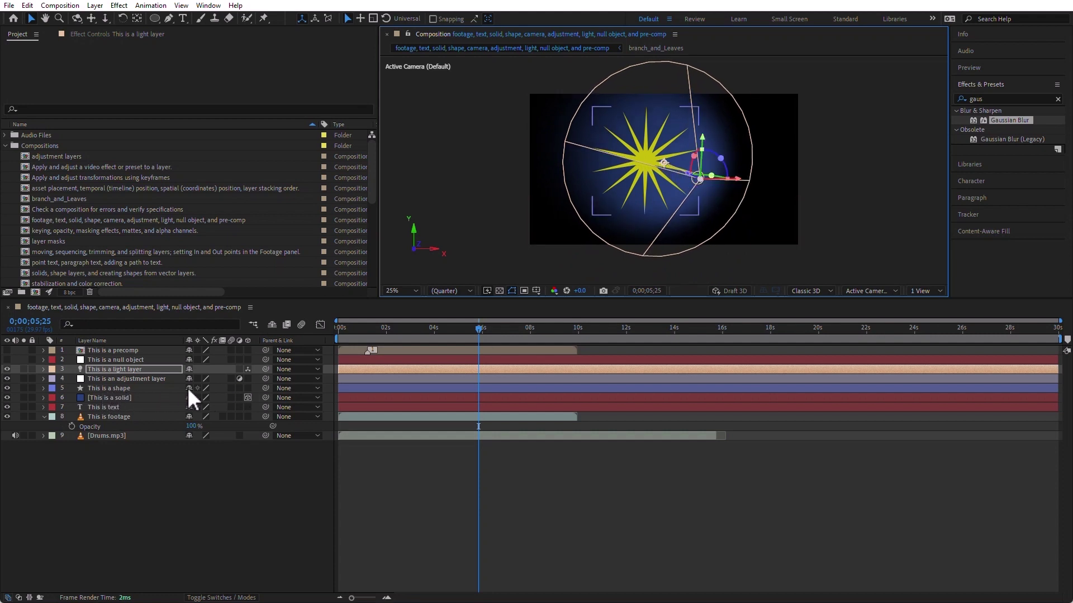
# Step: Make the star shape layer 3D and move the light leftward onto the star
pyautogui.click(248, 388)
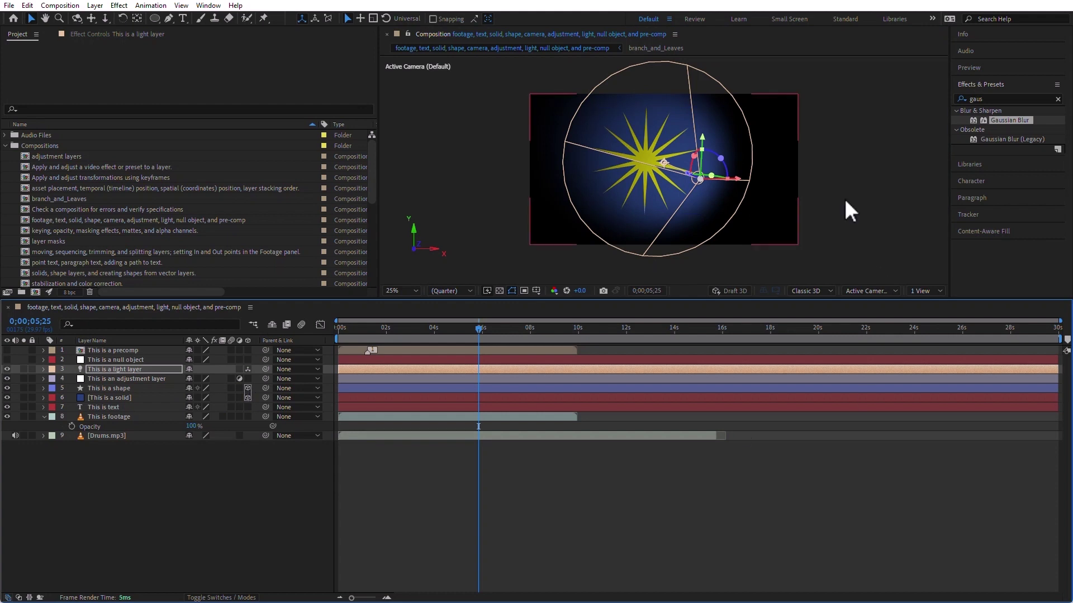
pyautogui.moveTo(736, 185); pyautogui.dragTo(674, 197)
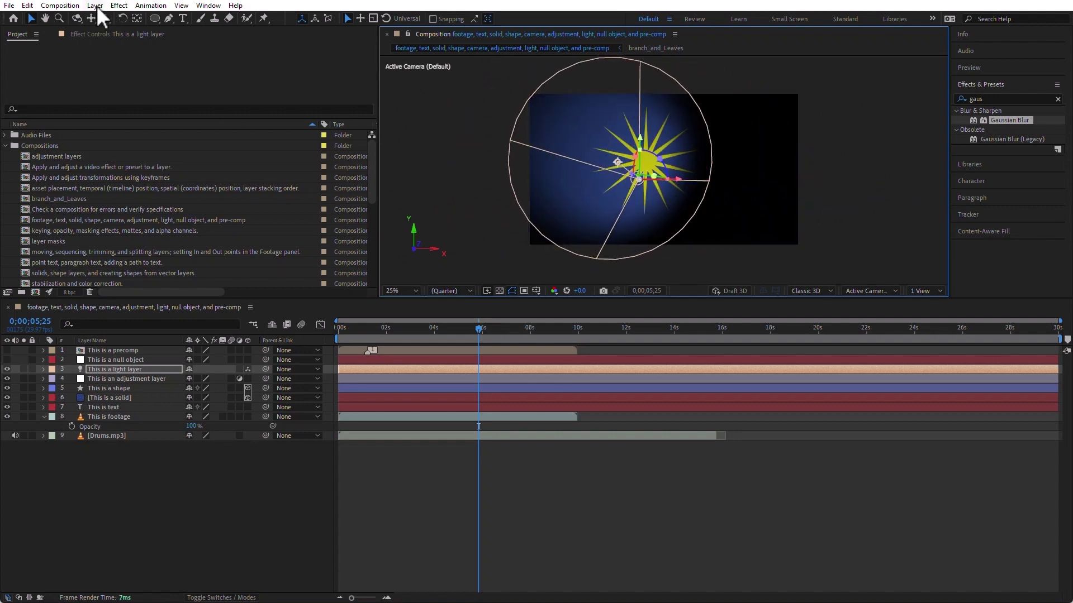
# Step: Open the settings for a new light layer and examine the available light types
pyautogui.click(96, 5)
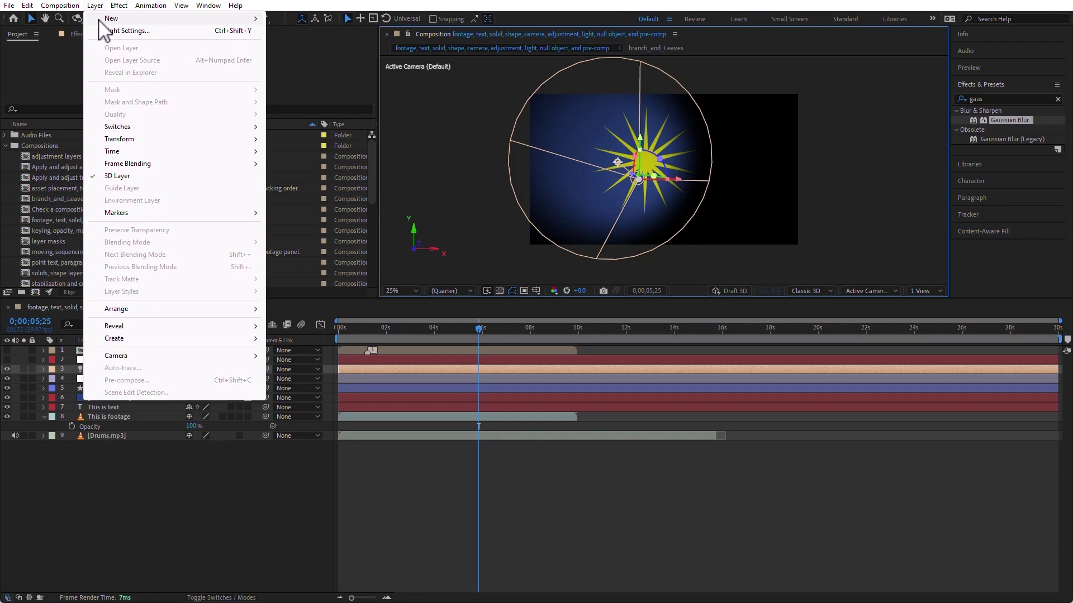
pyautogui.moveTo(101, 25)
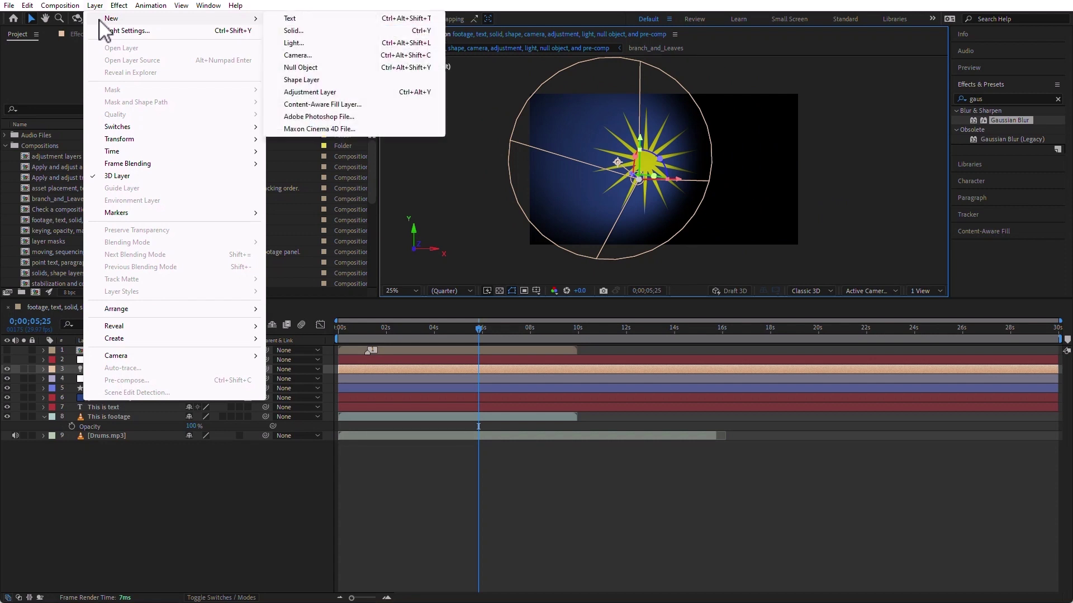
pyautogui.click(307, 45)
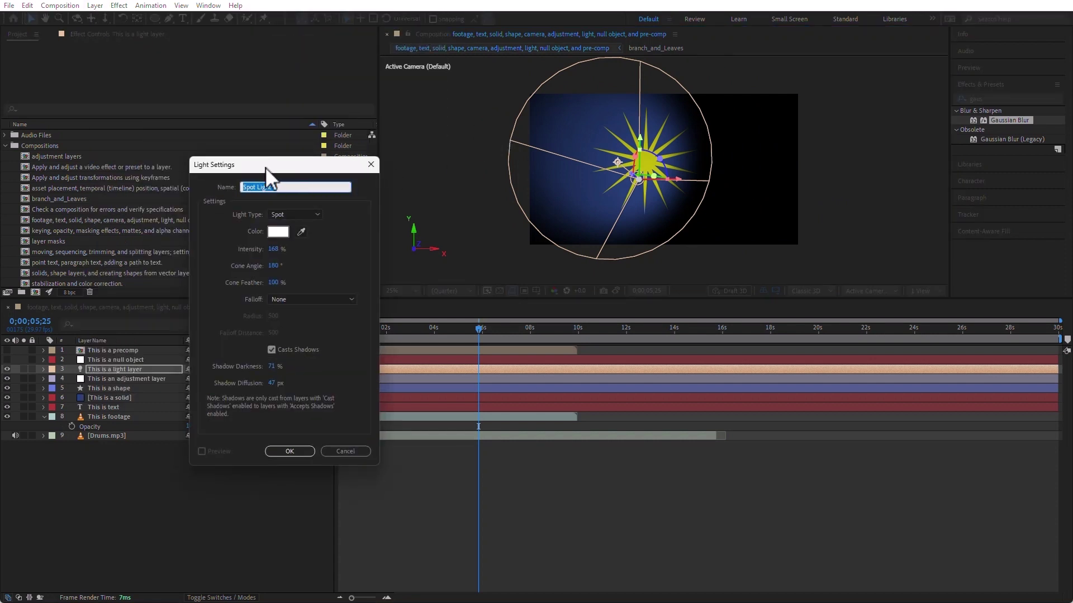
pyautogui.click(299, 212)
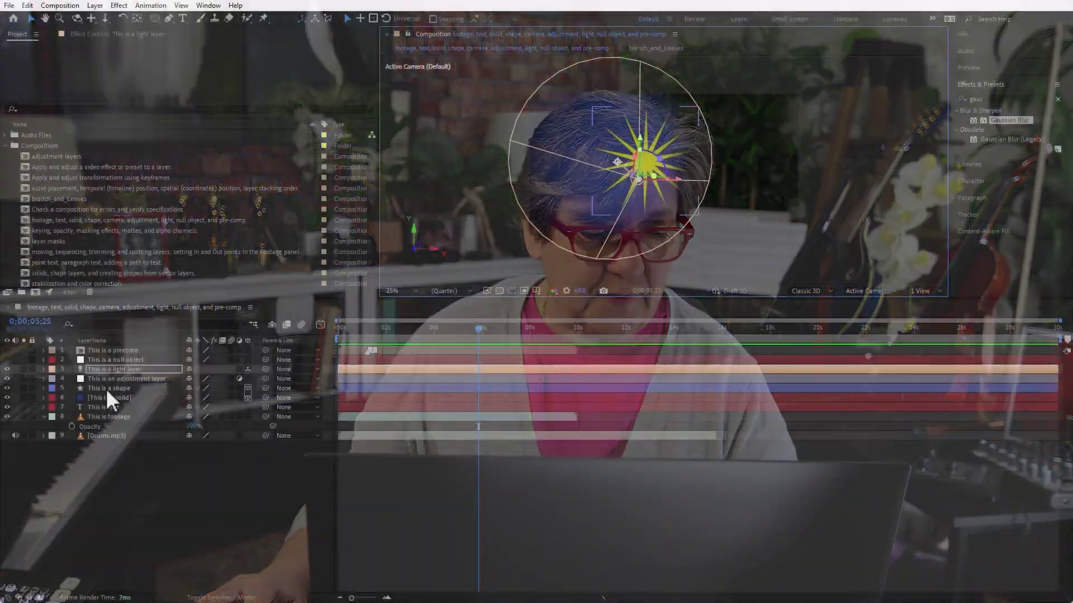
# Step: Select the shape layer and the solid layer together
pyautogui.click(105, 388)
pyautogui.keyDown('shift'); pyautogui.click(109, 398); pyautogui.keyUp('shift')
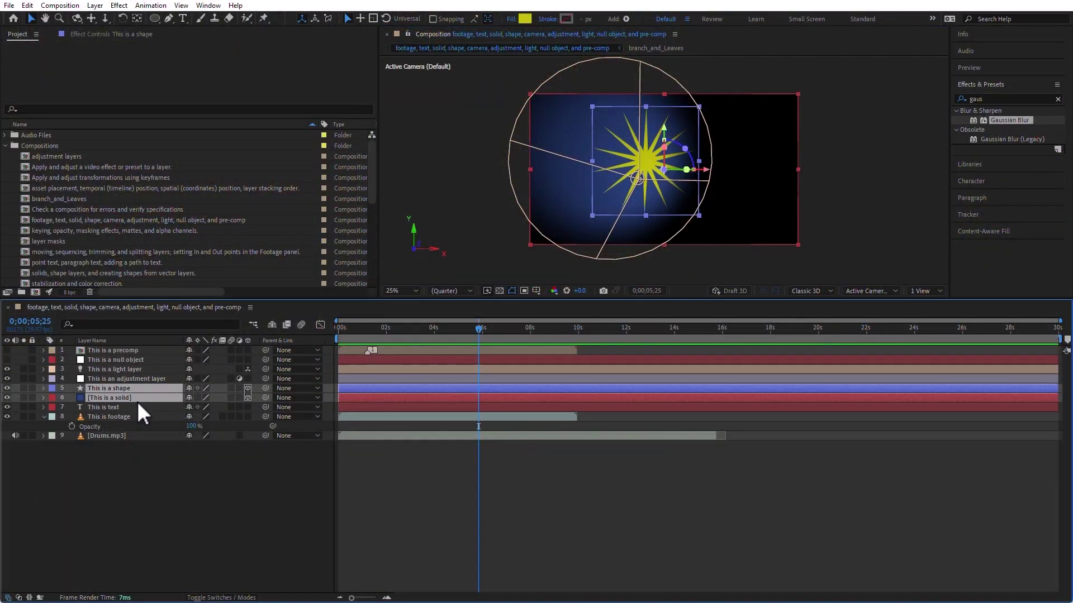
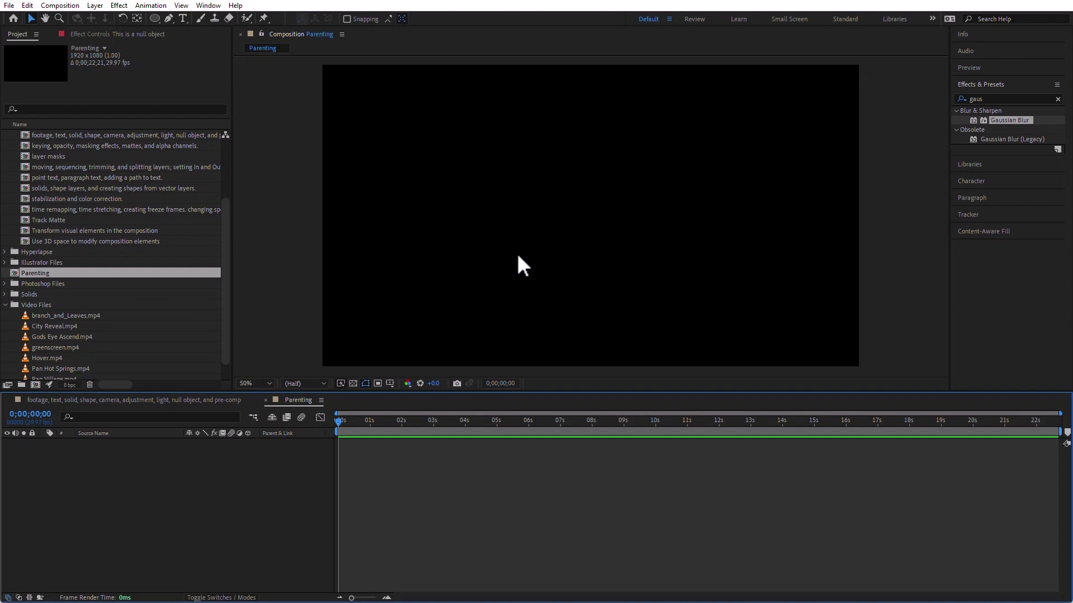
# Step: Draw a red ellipse in the upper left of the Parenting composition's frame and undo it
pyautogui.click(156, 19)
pyautogui.moveTo(396, 98); pyautogui.dragTo(514, 192)
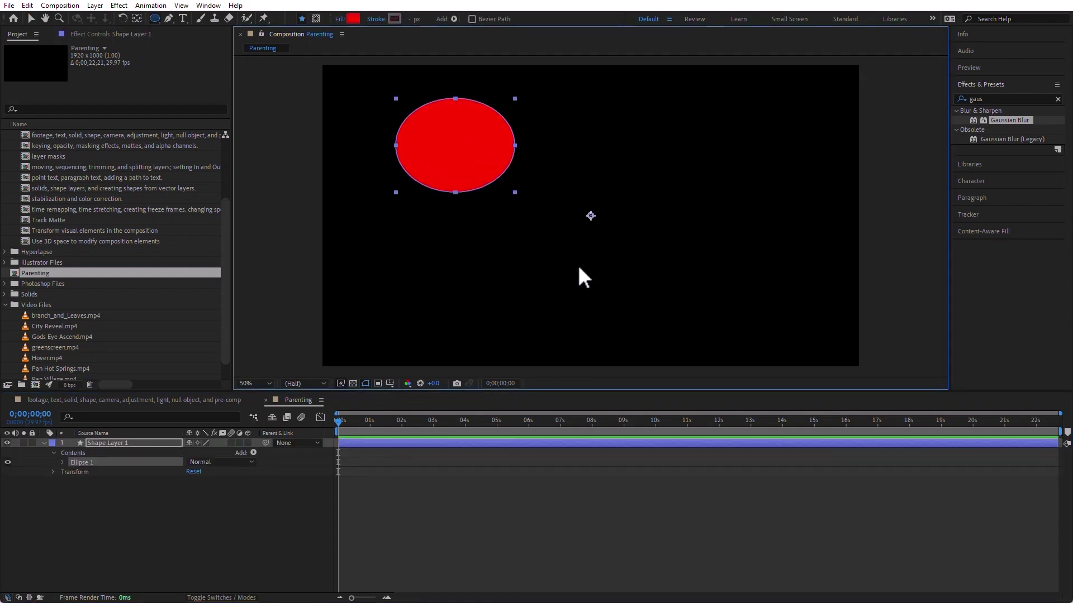
pyautogui.hotkey('ctrl', 'z')
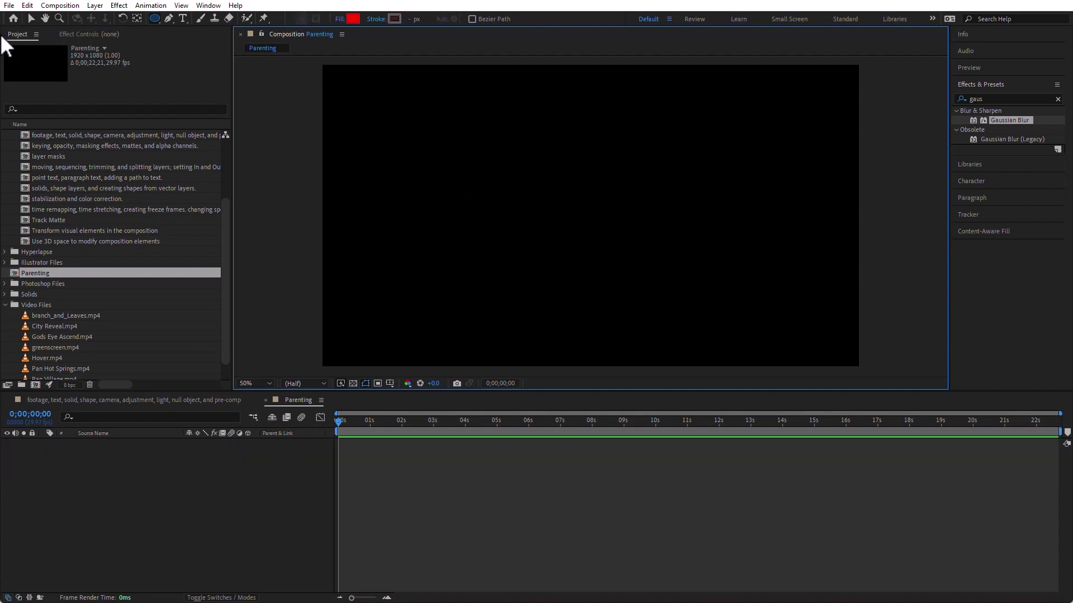
# Step: Enable Center Anchor Point in New Shape Layers in the General preferences
pyautogui.click(23, 8)
pyautogui.moveTo(99, 338)
pyautogui.click(258, 337)
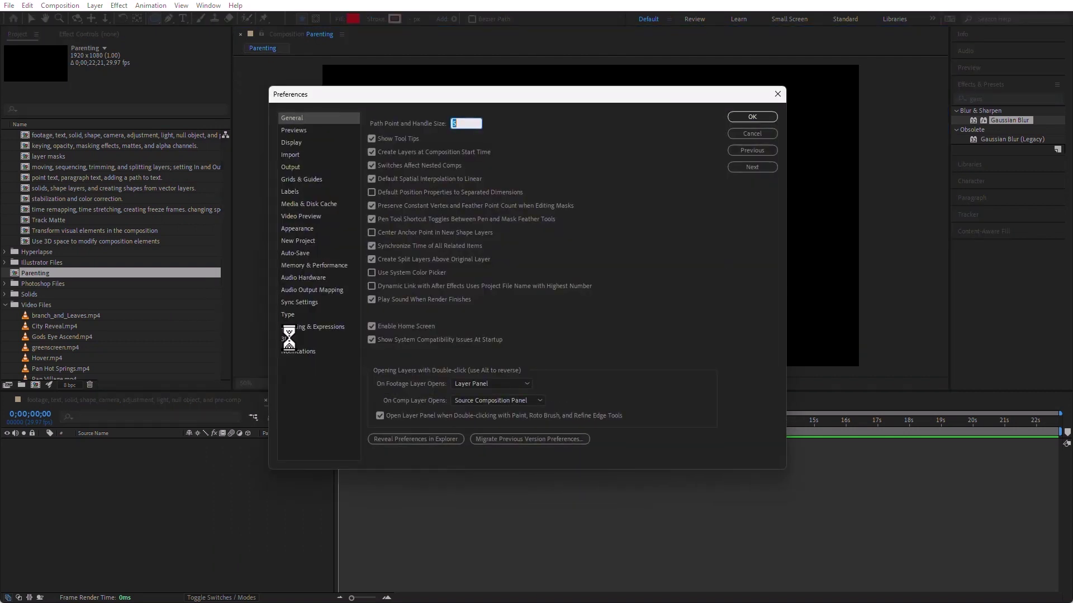
pyautogui.click(372, 232)
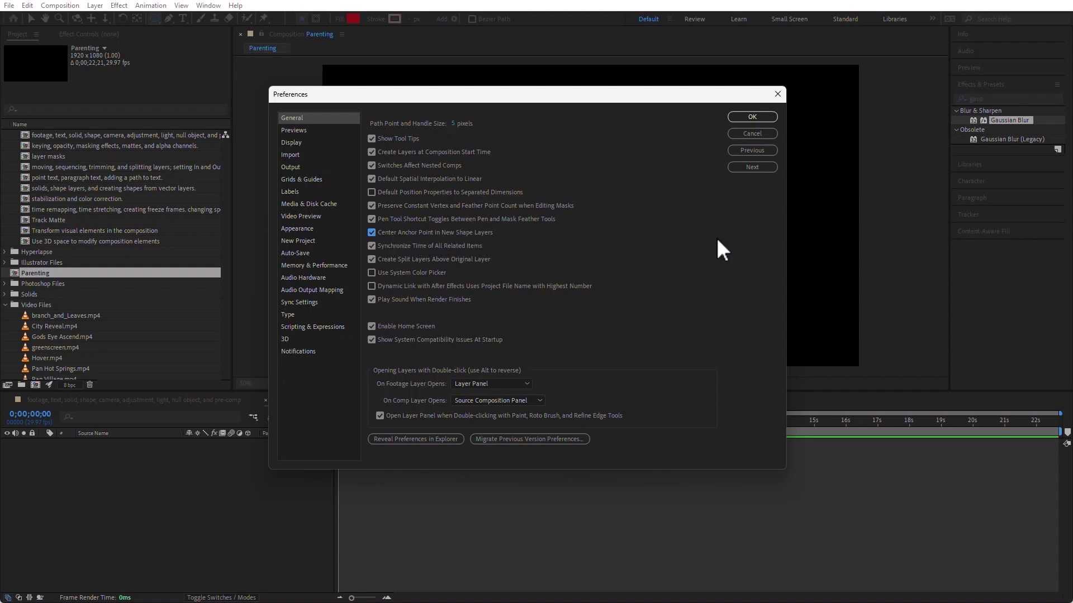
pyautogui.click(764, 116)
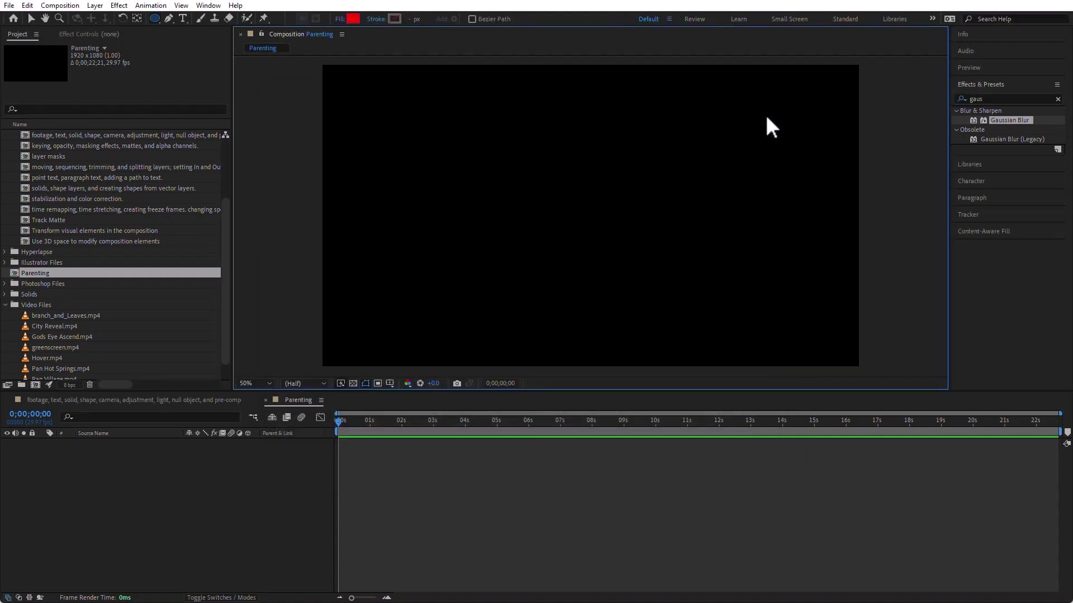
# Step: Draw a red ellipse in the frame's upper left and a larger cyan ellipse in its upper right, each on its own shape layer
pyautogui.moveTo(380, 98); pyautogui.dragTo(484, 165)
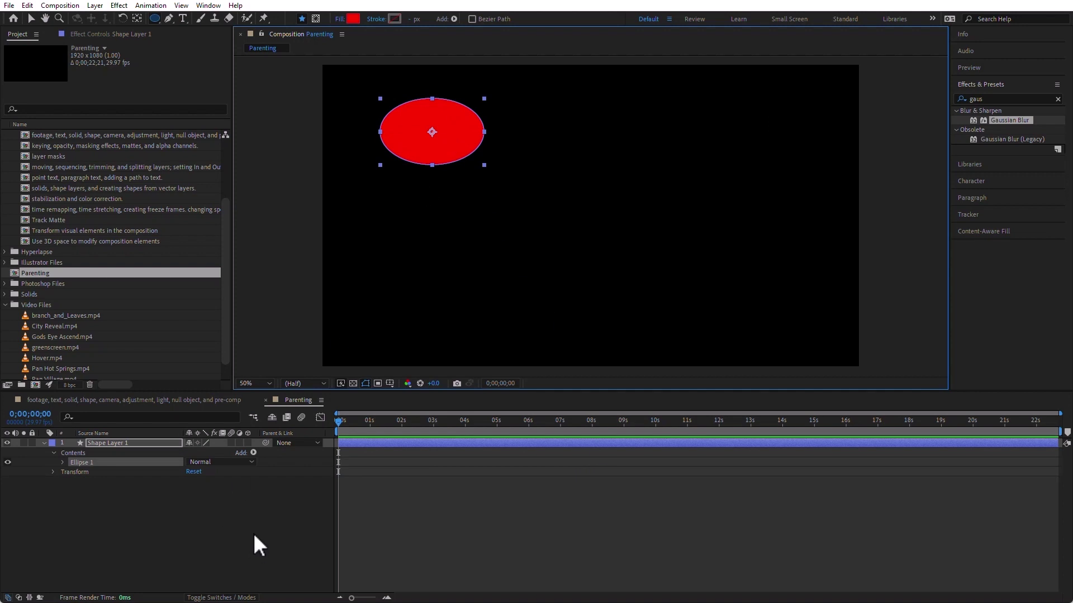
pyautogui.click(272, 574)
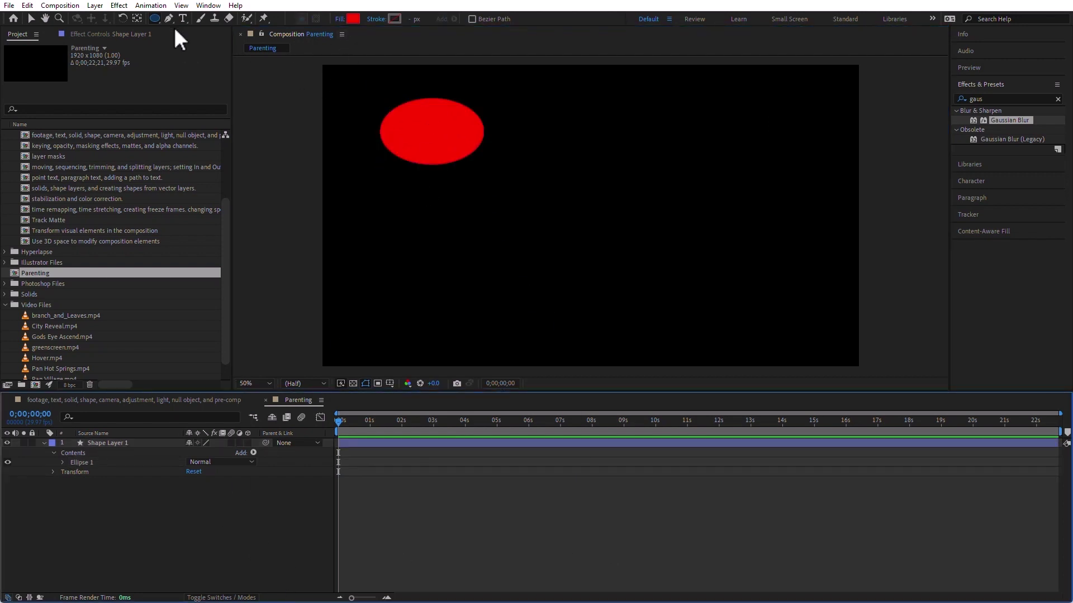
pyautogui.click(352, 18)
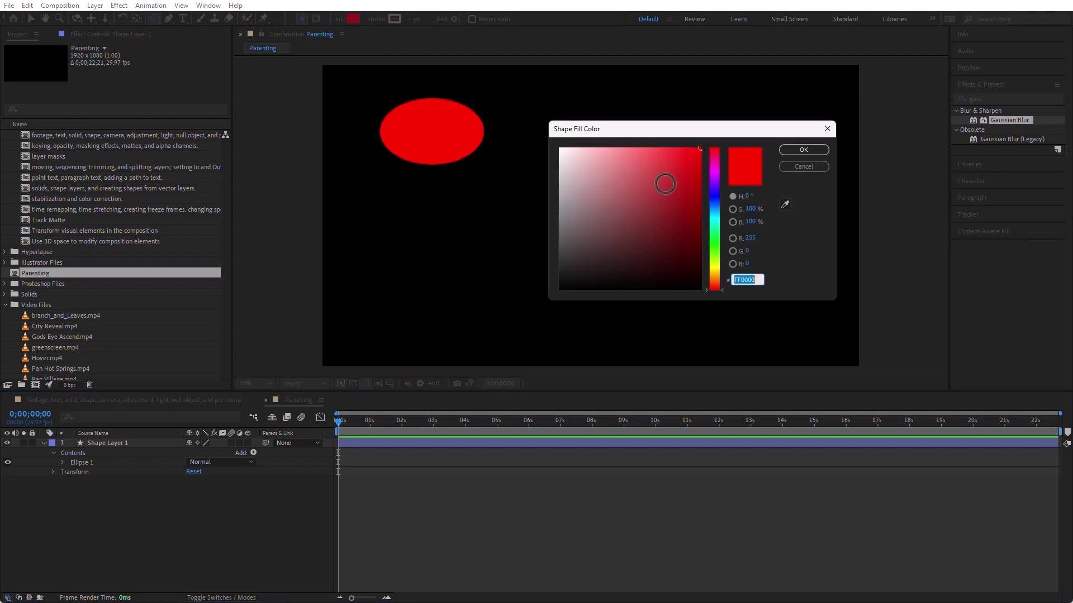
pyautogui.click(715, 221)
pyautogui.click(800, 151)
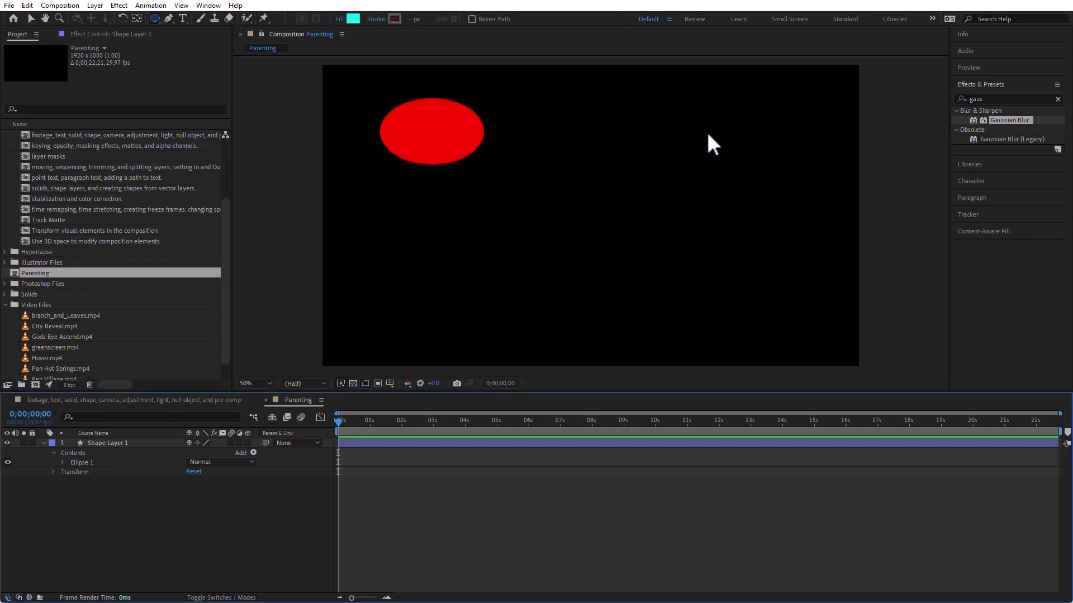
pyautogui.moveTo(682, 105); pyautogui.dragTo(835, 207)
# Step: Draw a cyan three-pointed star near the frame's centre on a new layer with the Star tool, and delete it
pyautogui.click(155, 18)
pyautogui.click(219, 69)
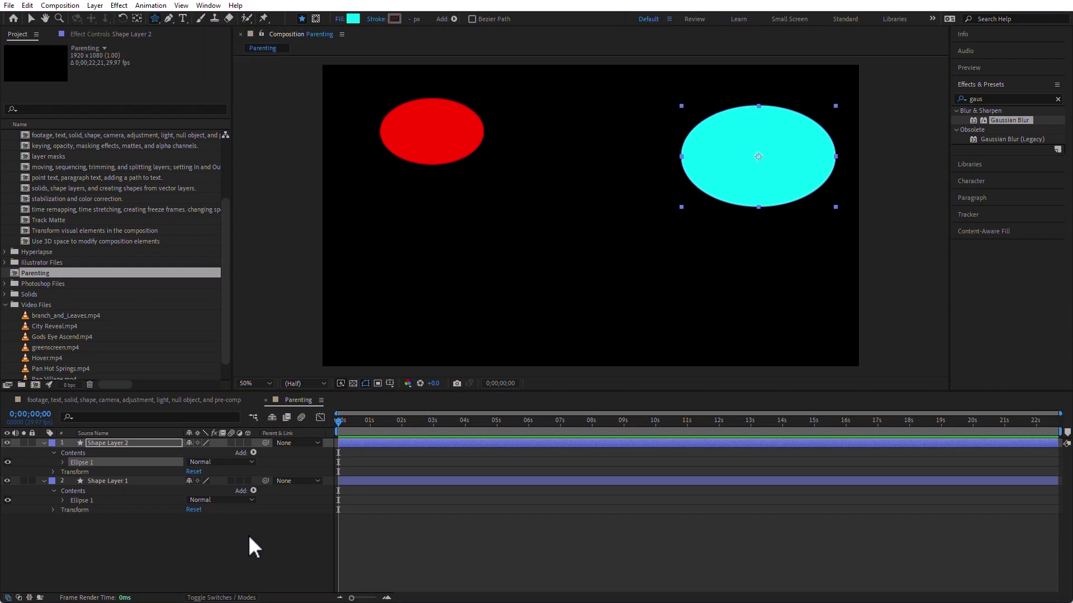
pyautogui.click(247, 534)
pyautogui.moveTo(509, 253); pyautogui.dragTo(589, 216)
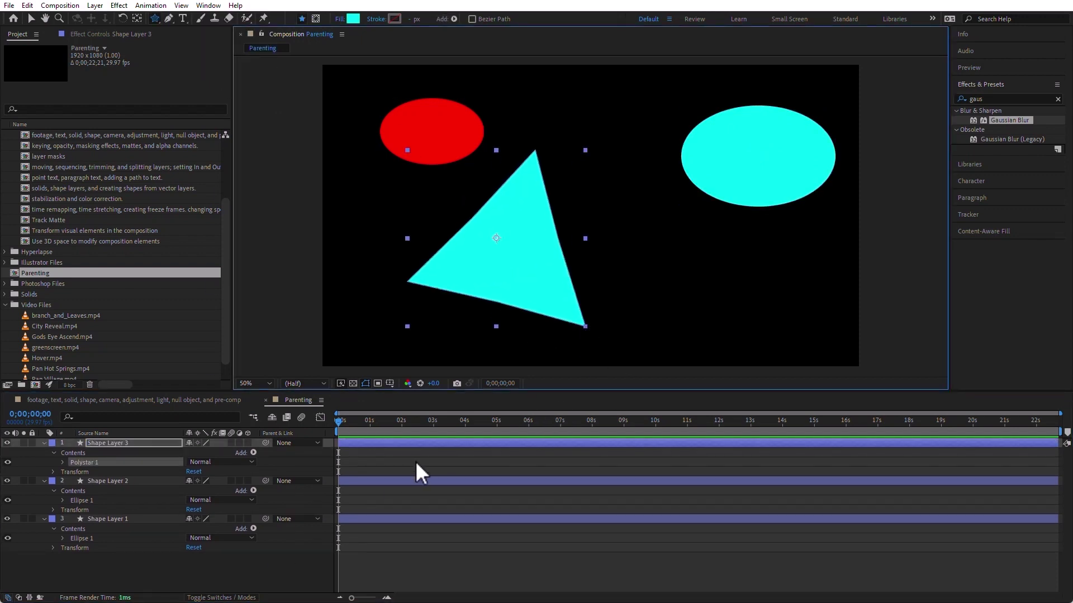
pyautogui.press('Delete')
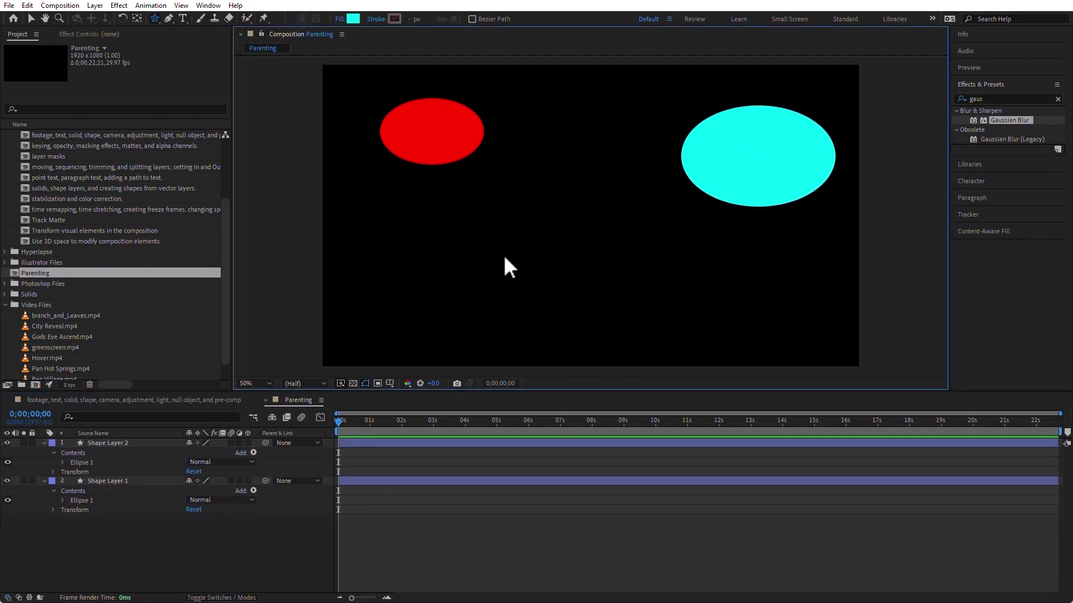
# Step: Draw a cyan eleven-pointed star on a new shape layer slightly left of the frame's centre
pyautogui.moveTo(522, 238)
pyautogui.mouseDown()
pyautogui.moveTo(589, 216)
pyautogui.moveTo(582, 280)
pyautogui.moveTo(570, 261)
pyautogui.moveTo(587, 273)
pyautogui.mouseUp()
pyautogui.press('Up')
pyautogui.press('Up')
pyautogui.press('Up')
pyautogui.press('Up')
pyautogui.press('Up')
pyautogui.press('Up')
pyautogui.press('Up')
pyautogui.press('Up')
pyautogui.press('Up')
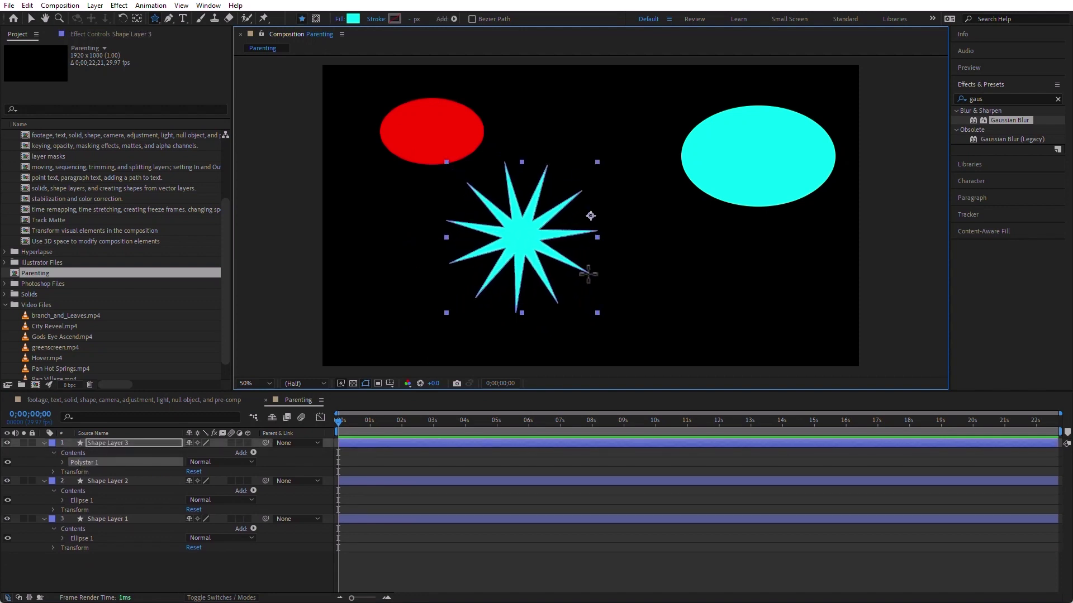
# Step: Change the star's fill colour to yellow and leave all layers deselected
pyautogui.click(353, 18)
pyautogui.click(716, 270)
pyautogui.click(697, 148)
pyautogui.click(802, 149)
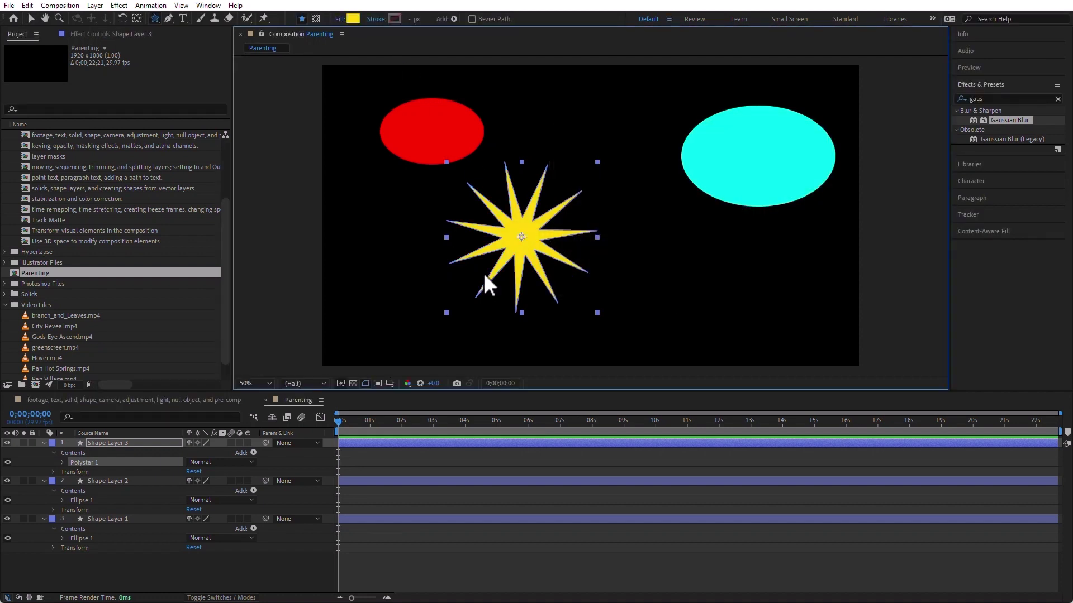
pyautogui.click(31, 16)
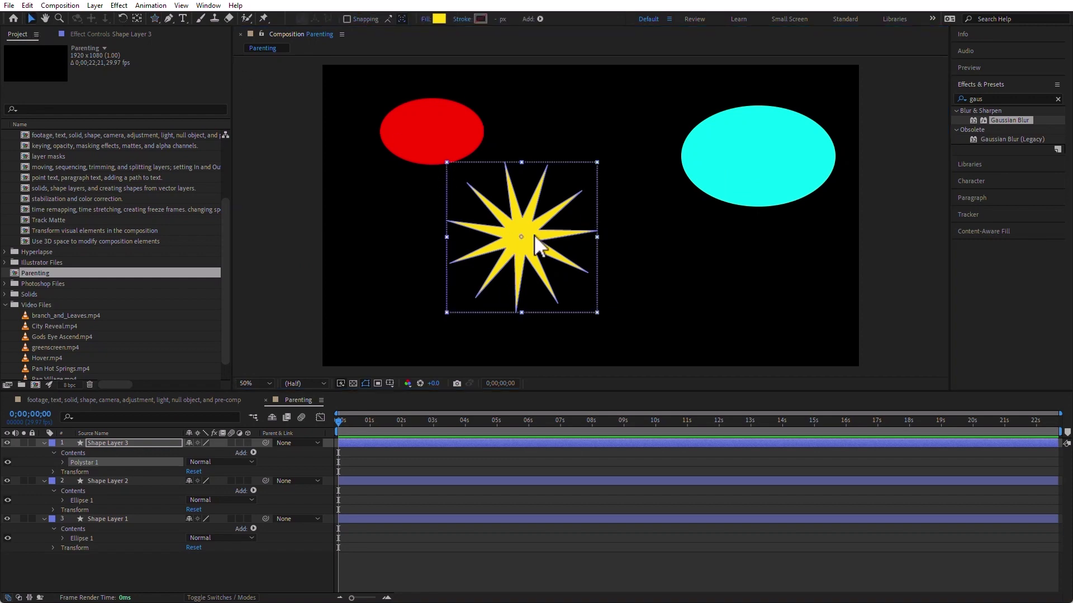
pyautogui.click(564, 519)
pyautogui.click(565, 504)
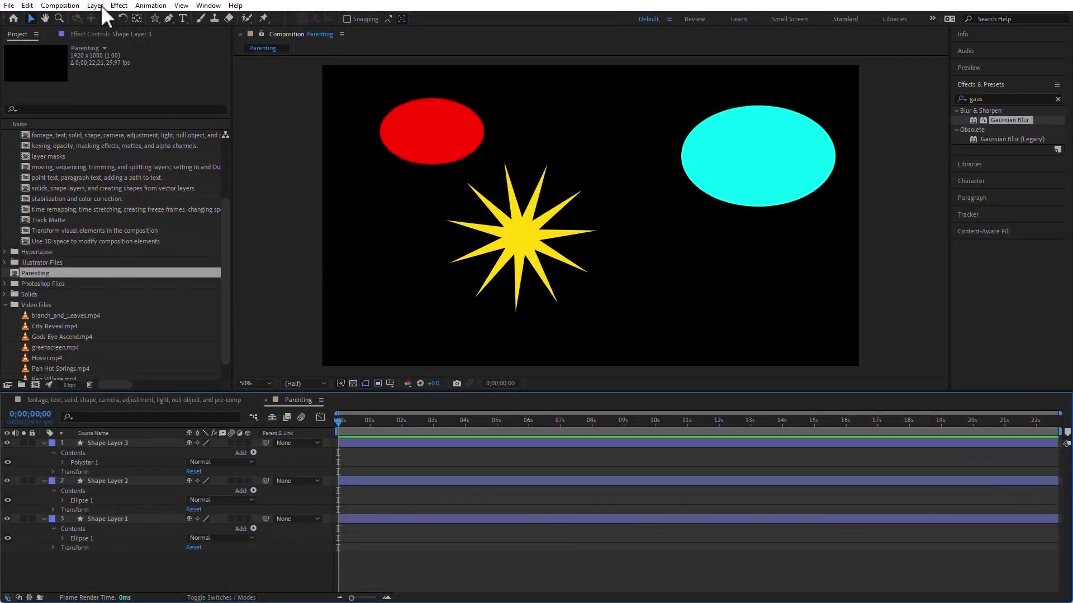
# Step: Add a null object layer to the Parenting composition
pyautogui.click(102, 6)
pyautogui.moveTo(104, 18)
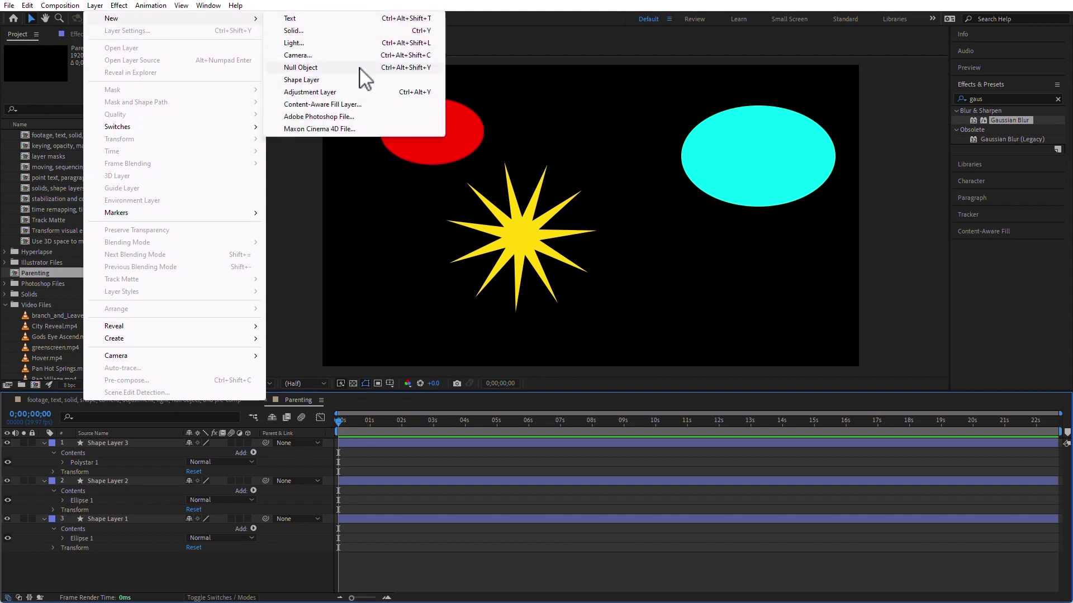
pyautogui.click(301, 67)
# Step: Parent all three shape layers to the null object layer
pyautogui.moveTo(136, 575); pyautogui.dragTo(88, 456)
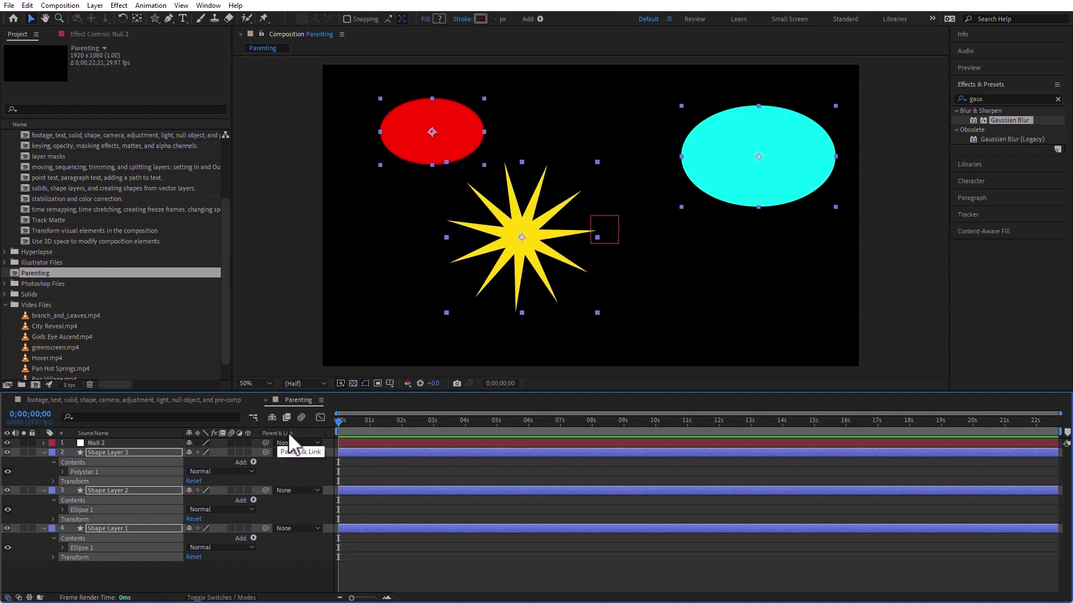
pyautogui.click(294, 453)
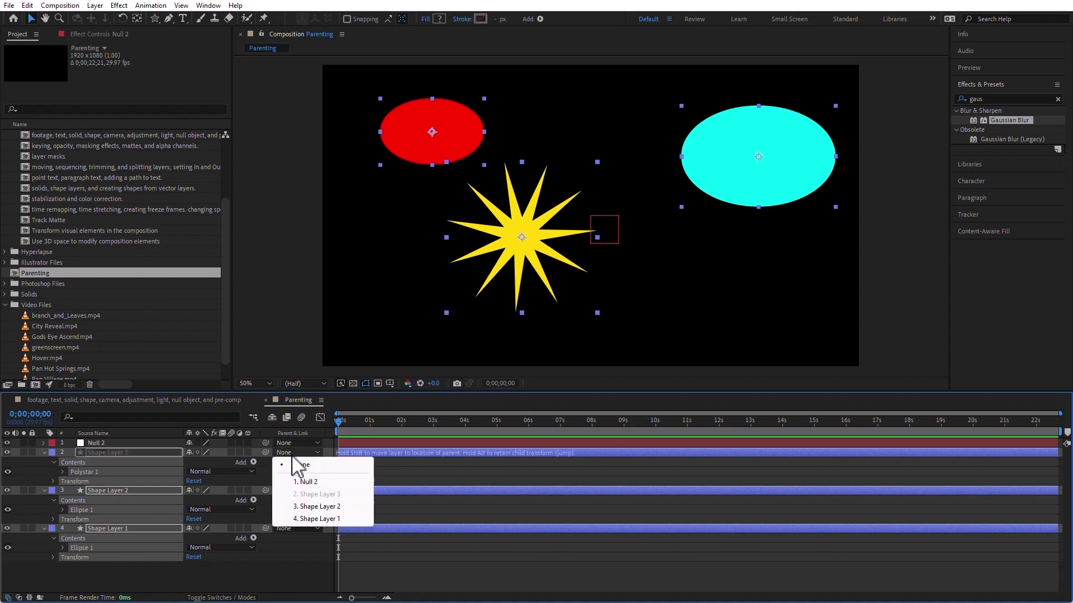
pyautogui.click(337, 483)
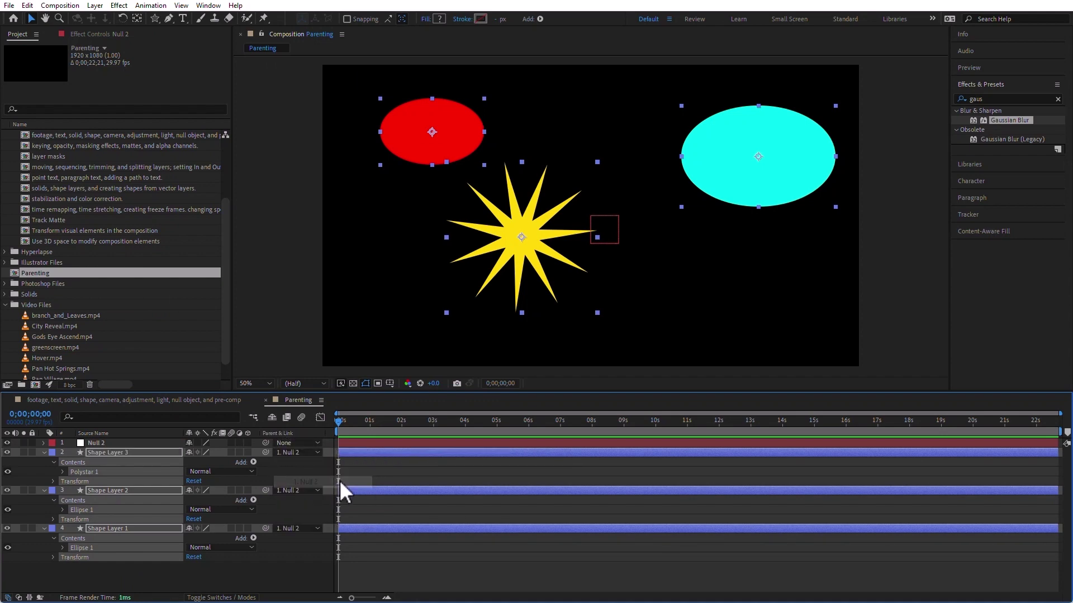
# Step: Rotate the null object slightly counterclockwise and scale it to 36% so the parented shapes follow
pyautogui.click(110, 442)
pyautogui.click(102, 437)
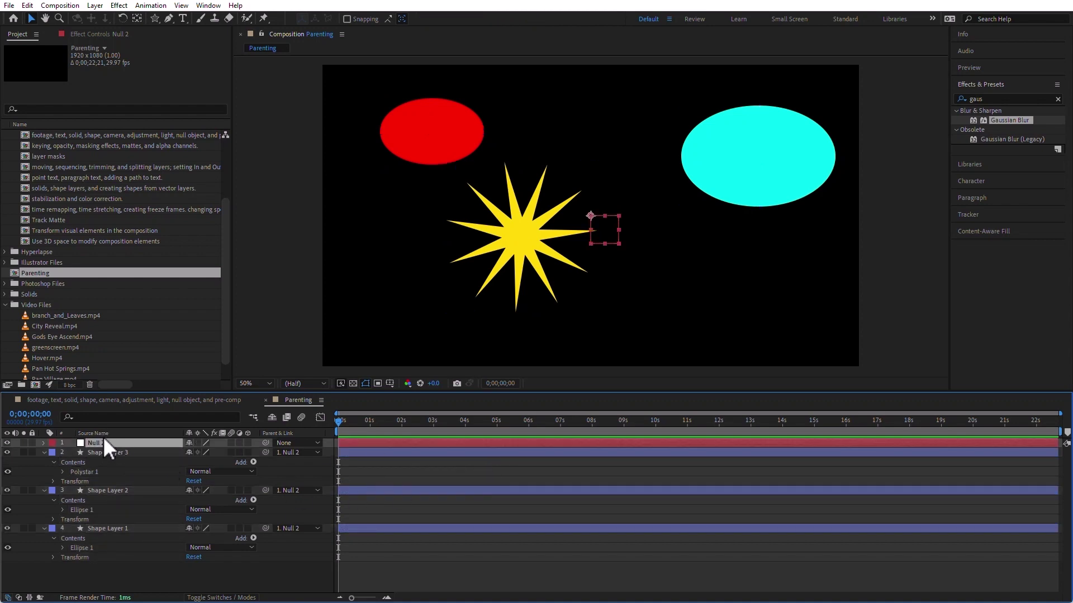
pyautogui.press('r')
pyautogui.moveTo(202, 455); pyautogui.dragTo(167, 456)
pyautogui.press('s')
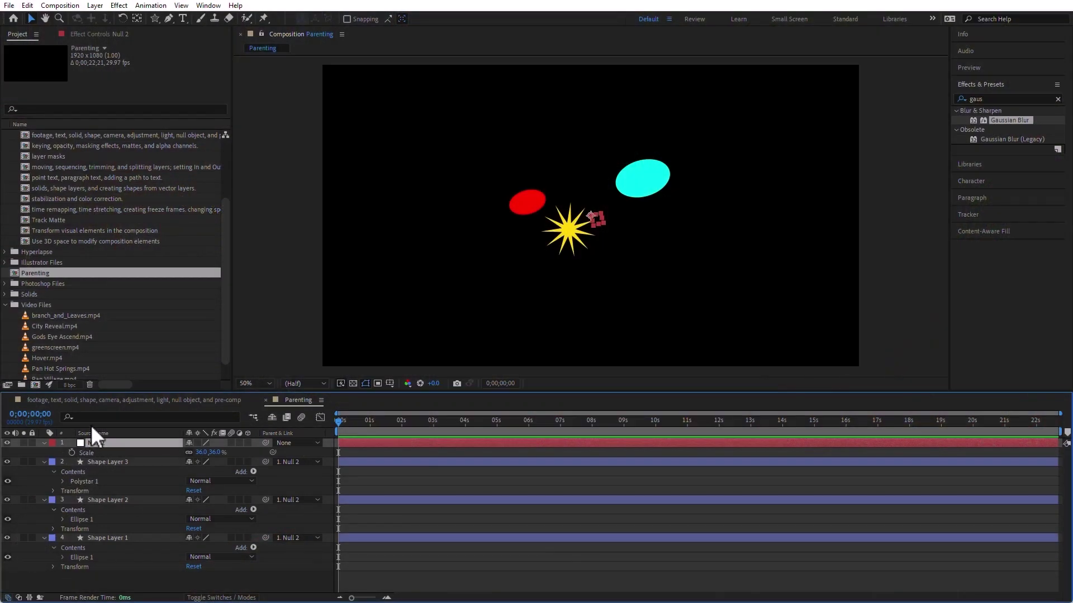
# Step: Delete the Parenting composition from the project
pyautogui.click(16, 272)
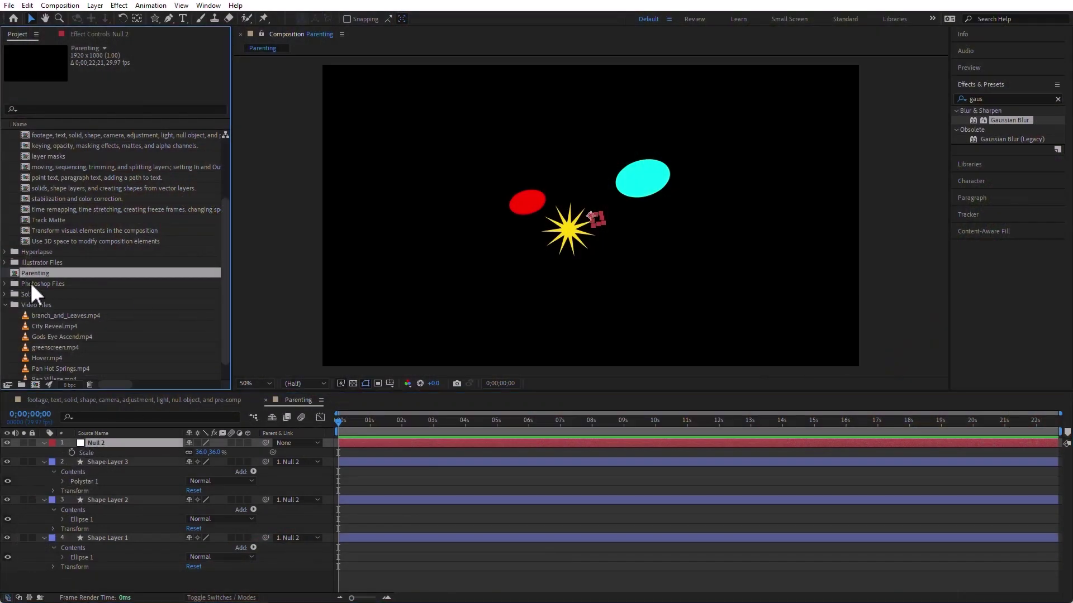
pyautogui.press('Delete')
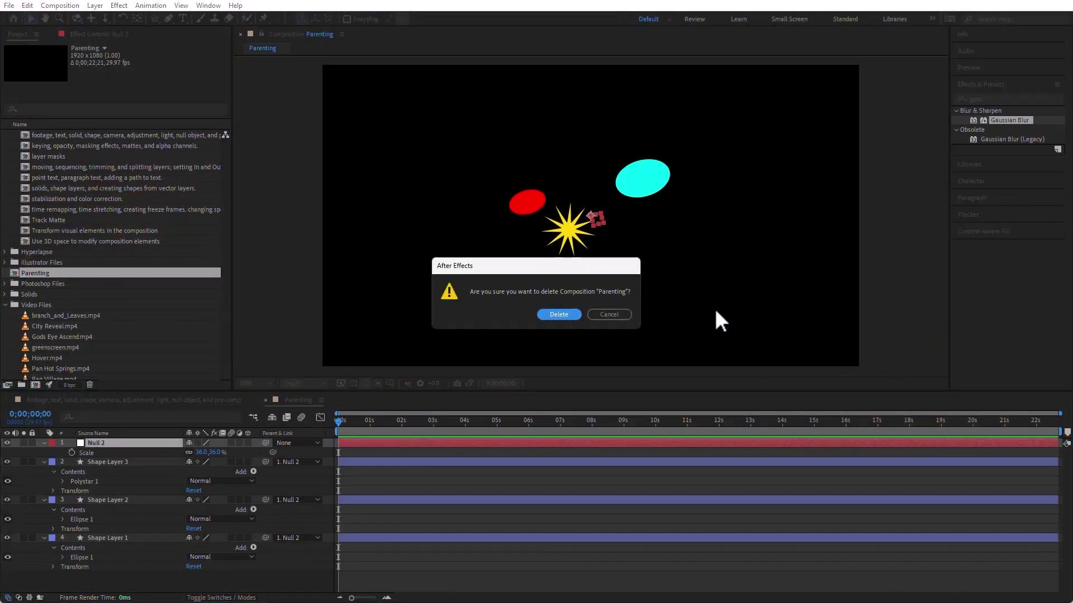
pyautogui.click(561, 313)
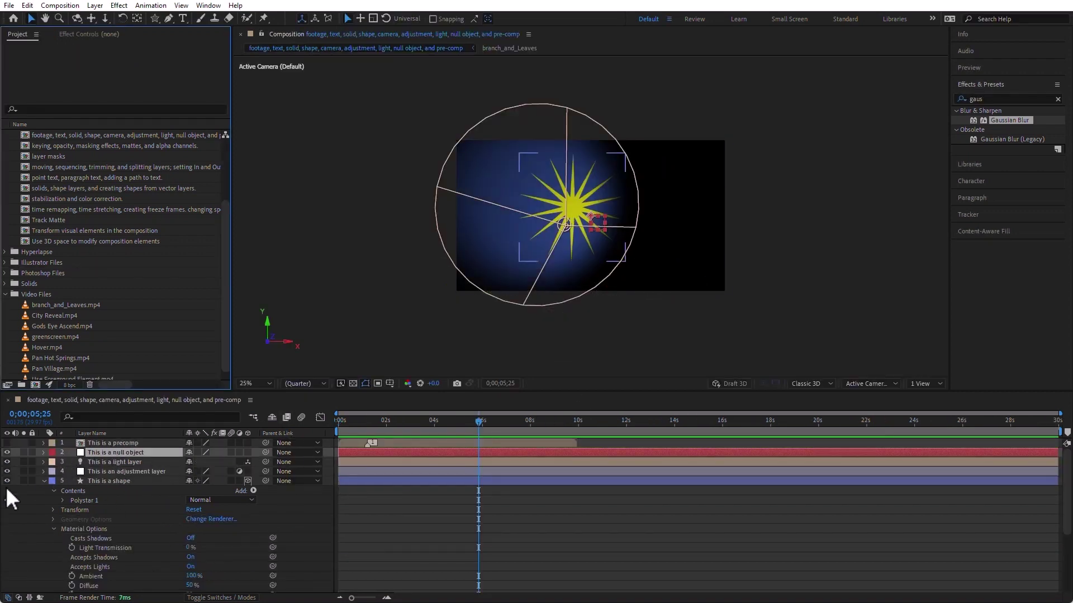
# Step: Make the "This is a precomp" layer visible, inspect its branch_and_Leaves composition, and return to the main layer-types composition
pyautogui.click(45, 480)
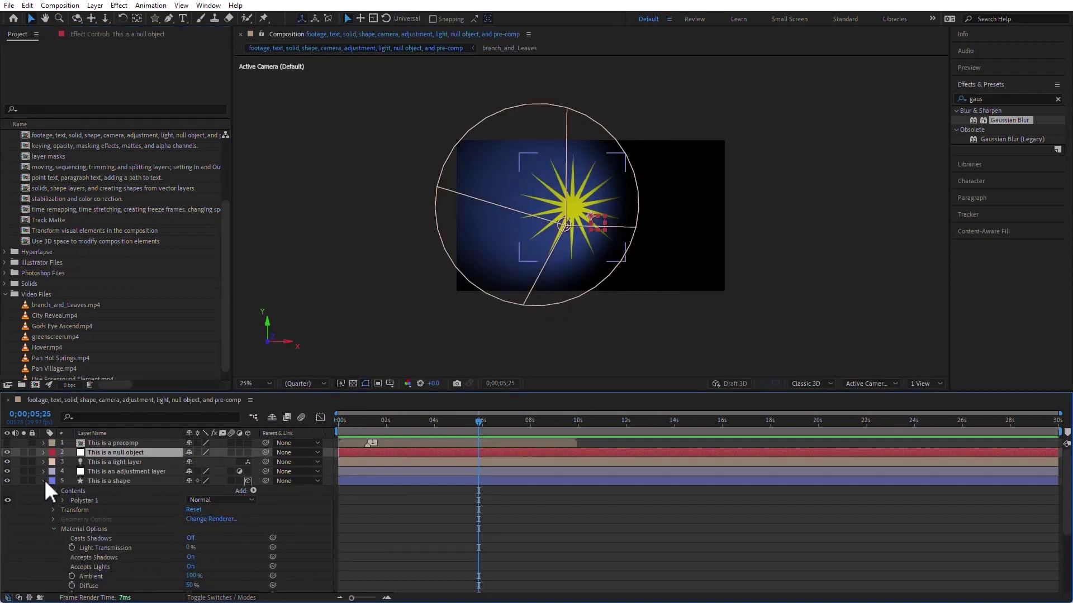
pyautogui.click(7, 444)
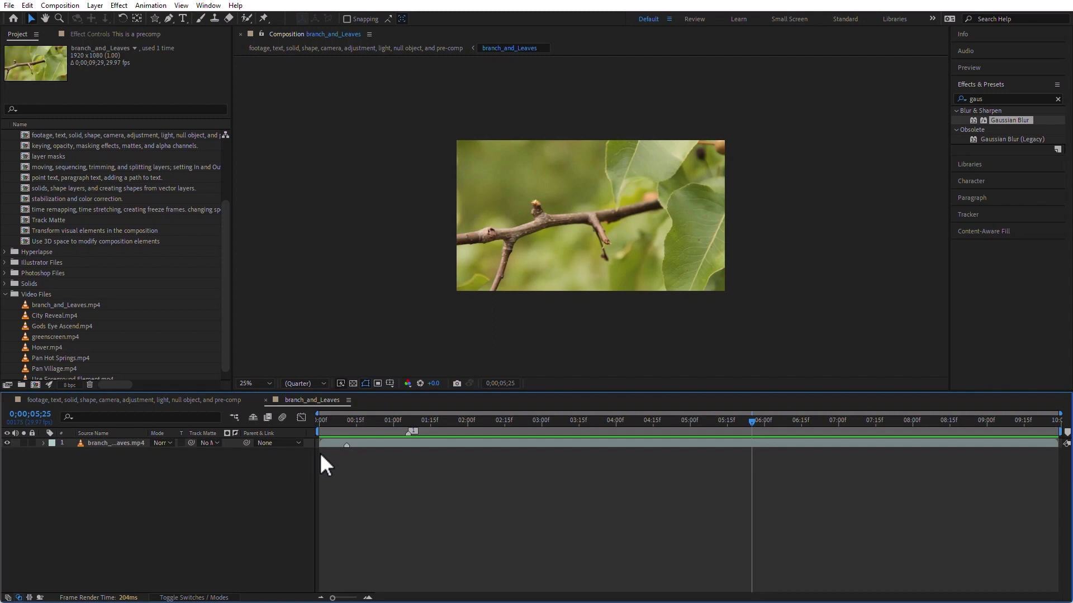
pyautogui.click(146, 402)
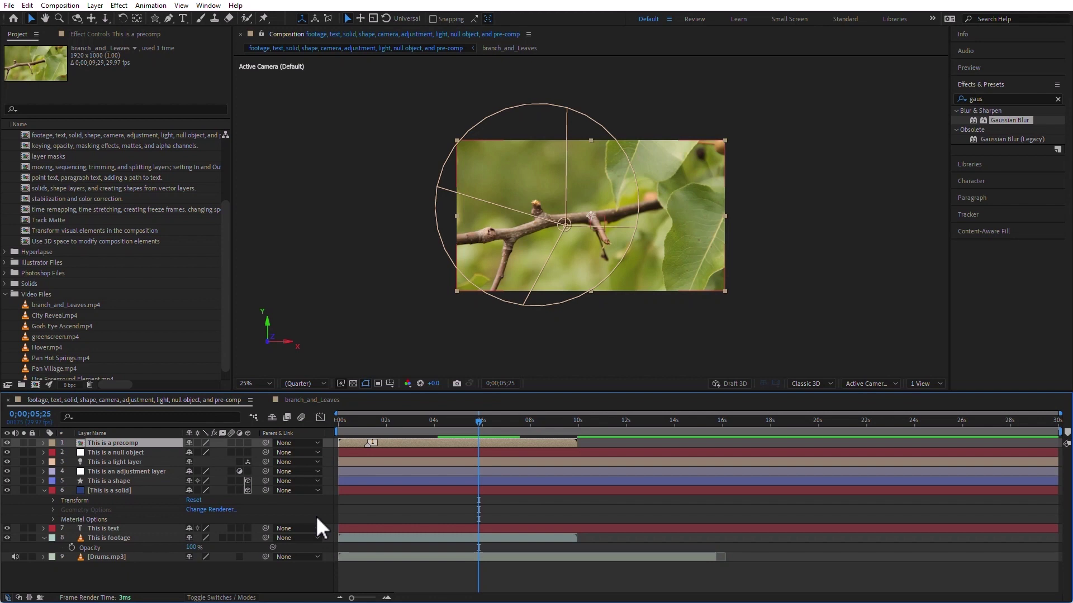
# Step: Add the Track Matte composition as the topmost layer of the layer-types composition
pyautogui.click(6, 295)
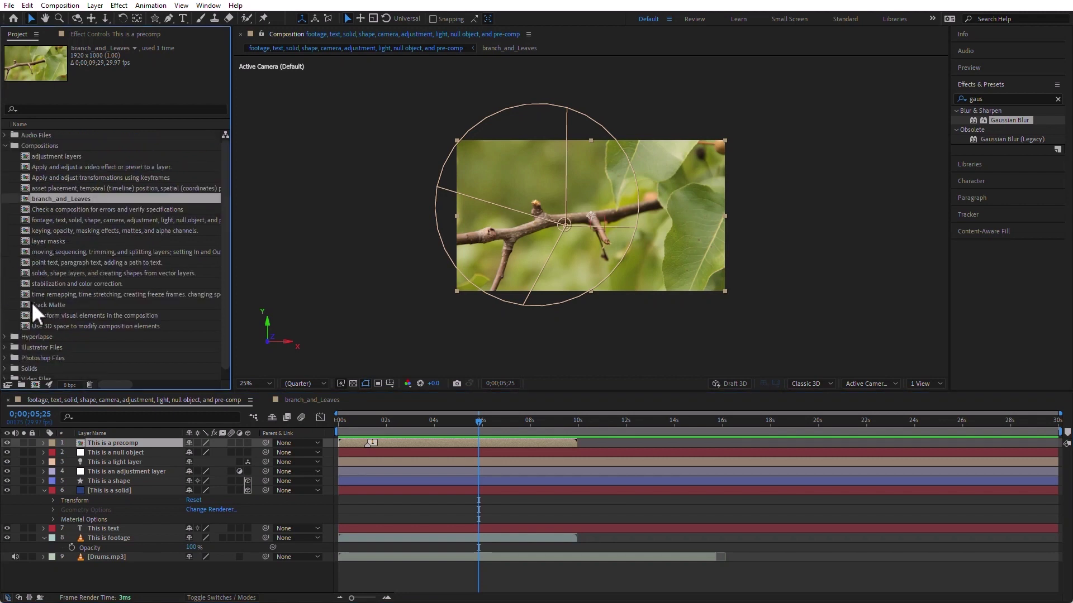
pyautogui.click(32, 304)
pyautogui.moveTo(25, 302); pyautogui.dragTo(116, 440)
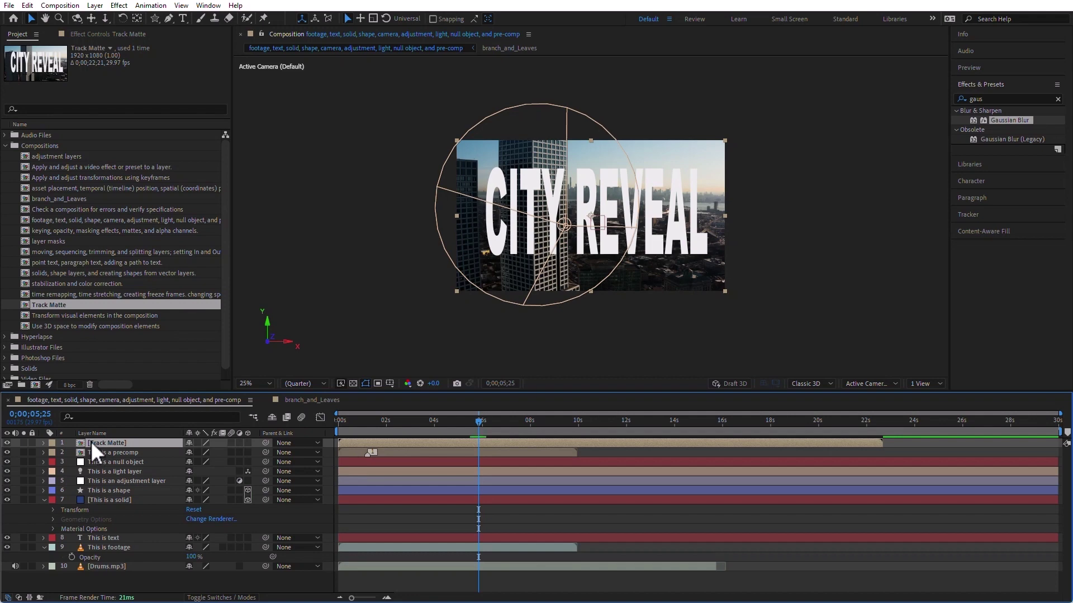
# Step: Create a new composition with the default settings and add all eight clips from the Video Files folder to it
pyautogui.hotkey('ctrl', 'n')
pyautogui.press('Return')
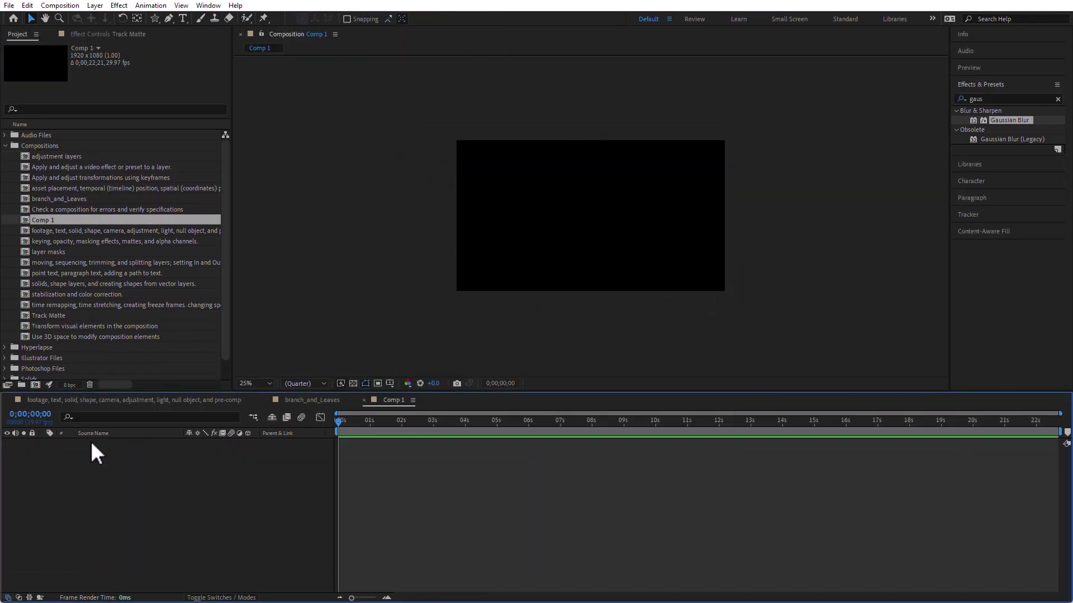
pyautogui.scroll(-1, 98, 334)
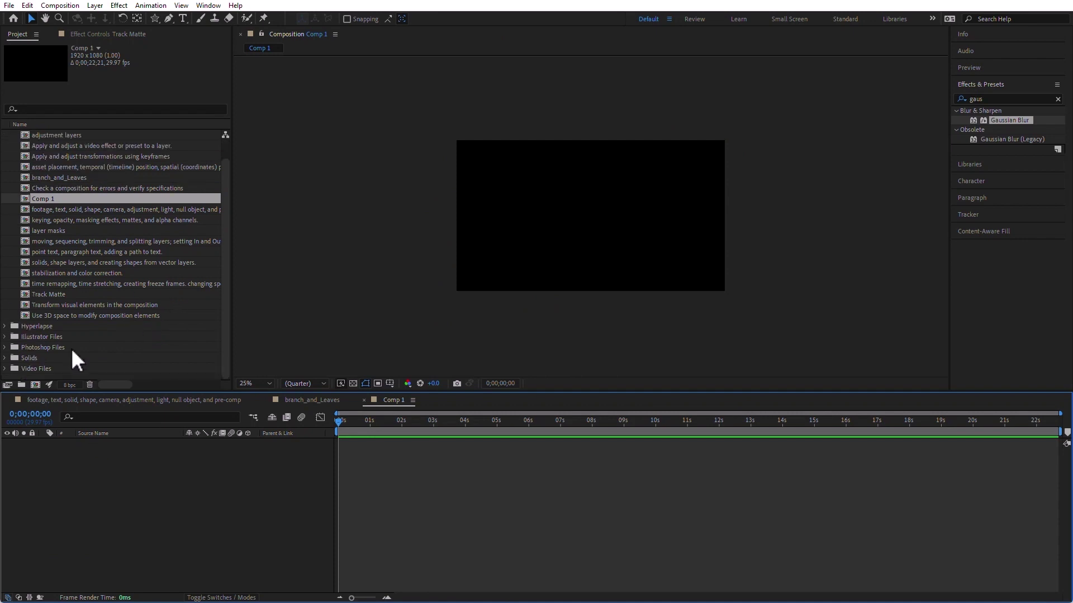
pyautogui.click(5, 369)
pyautogui.click(26, 300)
pyautogui.hotkey('ctrl', 'a')
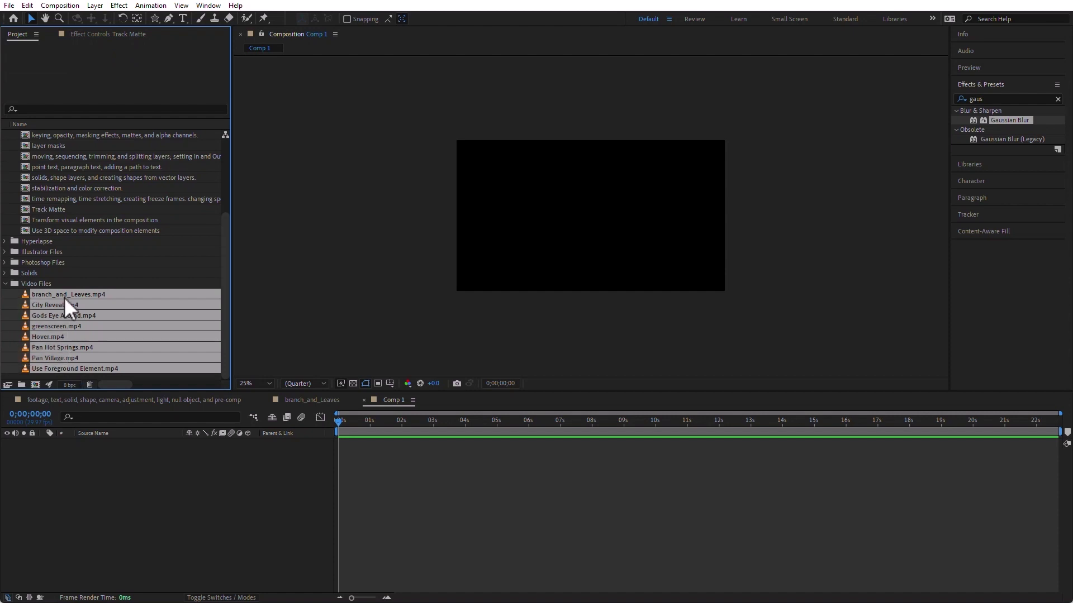
pyautogui.moveTo(57, 292); pyautogui.dragTo(146, 469)
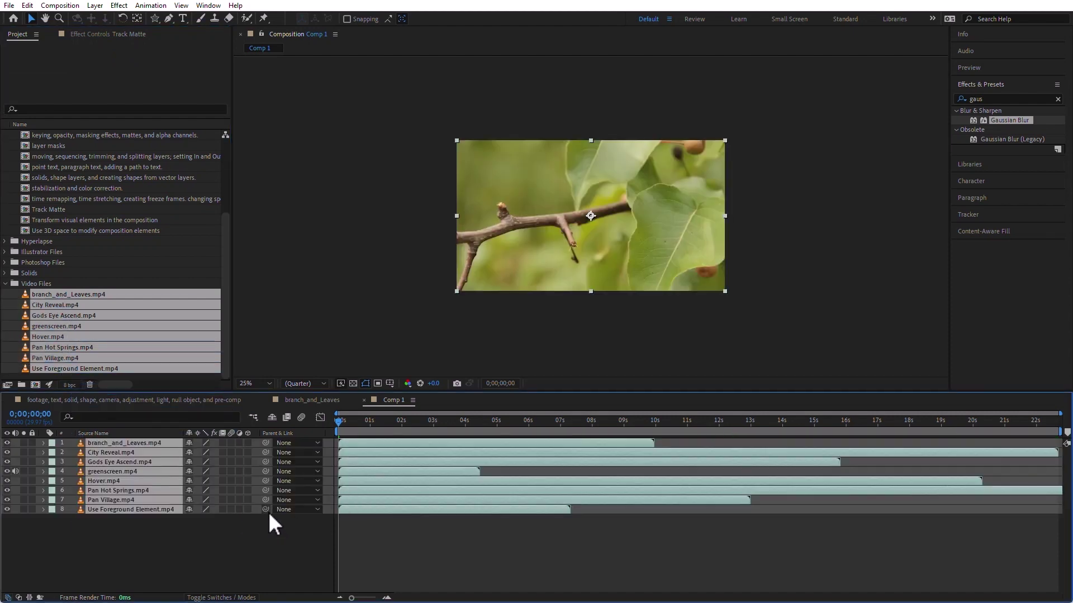
# Step: Scale the eight video layers to about 14% and arrange them in a ring around the frame's centre
pyautogui.press('s')
pyautogui.moveTo(221, 472); pyautogui.dragTo(167, 450)
pyautogui.click(430, 340)
pyautogui.moveTo(584, 218); pyautogui.dragTo(685, 216)
pyautogui.click(608, 215)
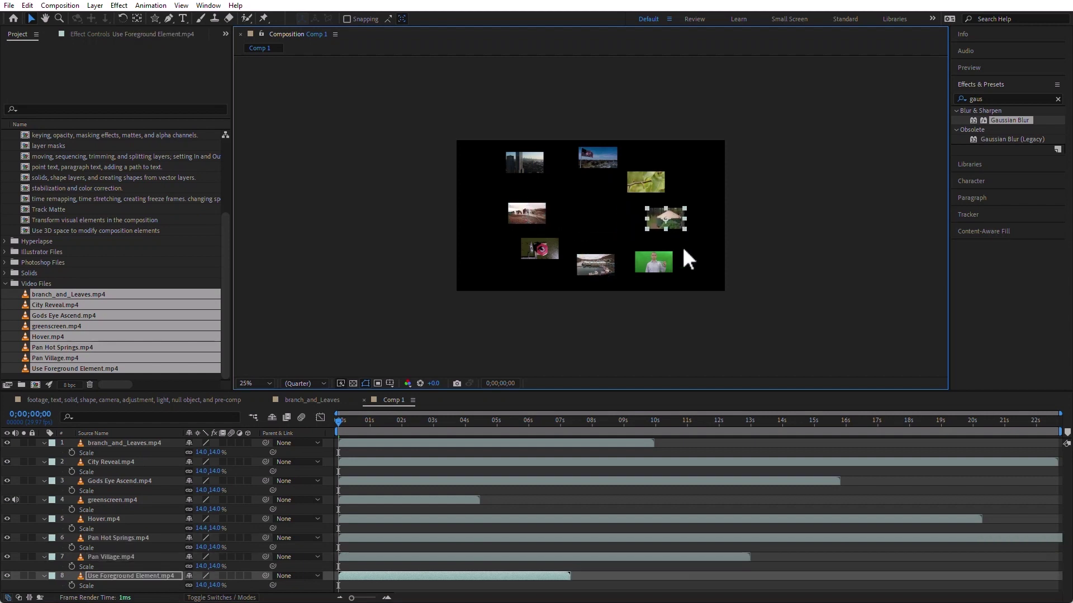
# Step: Pre-compose all eight video layers into a composition named "Anything you want", moving all attributes into it
pyautogui.hotkey('ctrl', 'a')
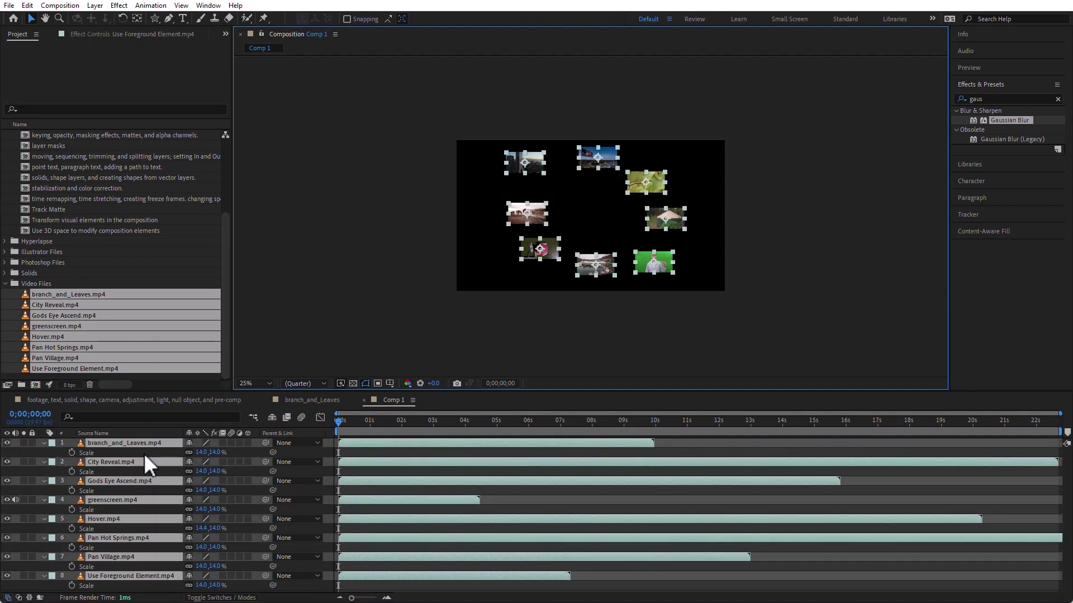
pyautogui.click(96, 5)
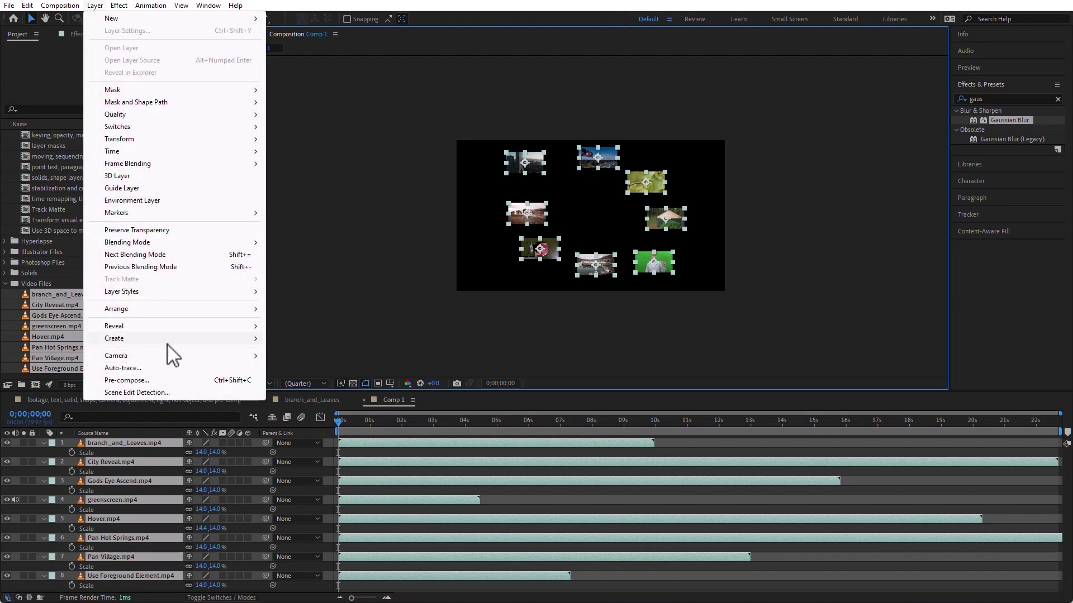
pyautogui.click(165, 381)
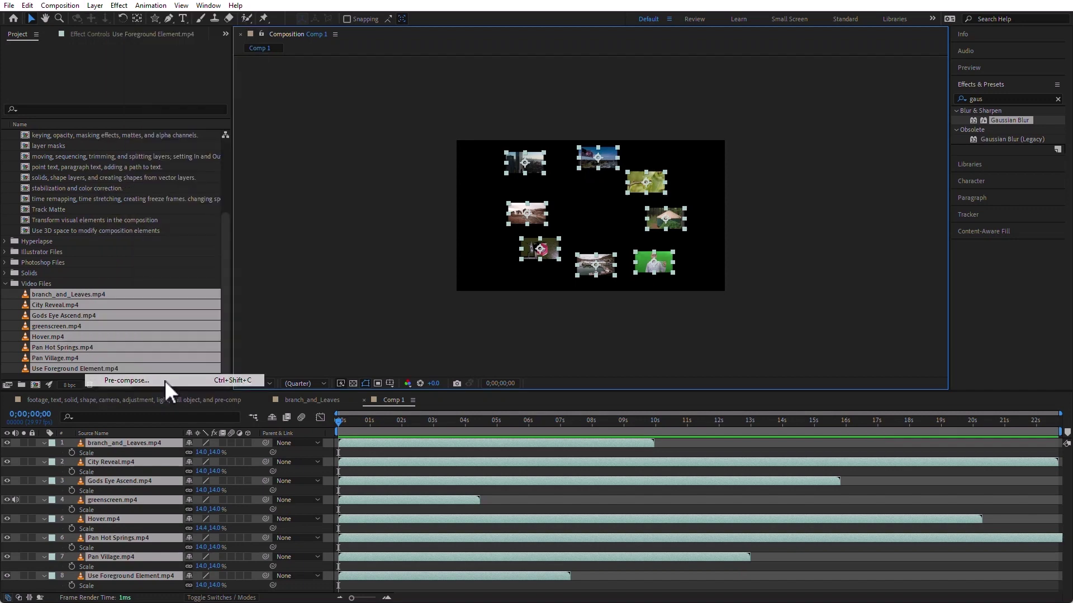
pyautogui.moveTo(928, 465); pyautogui.dragTo(573, 190)
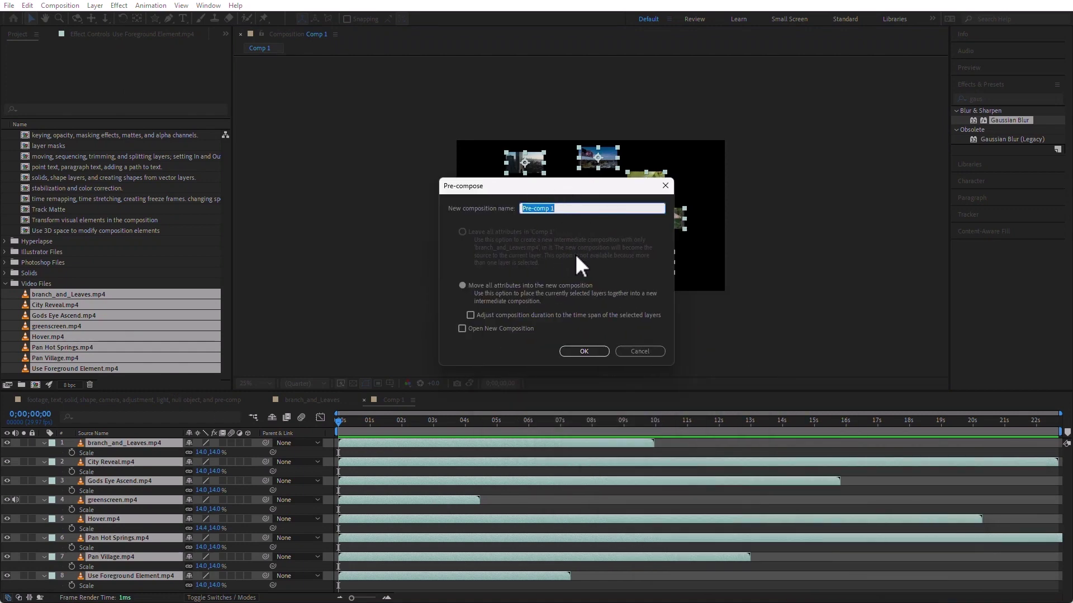
pyautogui.write('Anything you want')
pyautogui.click(582, 350)
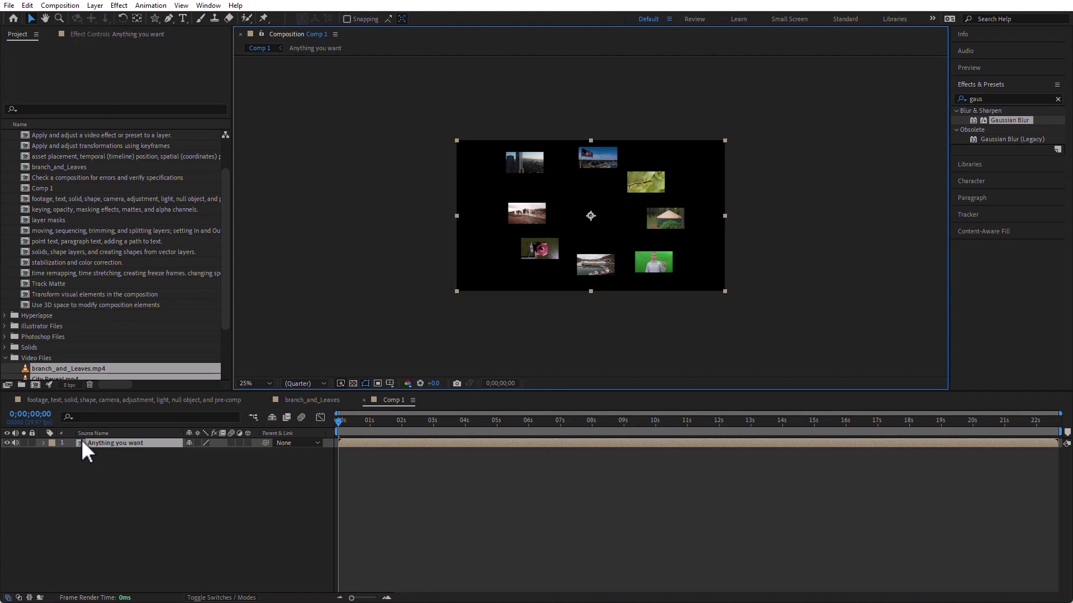
# Step: Collapse the Video Files folder and select the "Anything you want" composition in the project
pyautogui.scroll(-3, 132, 290)
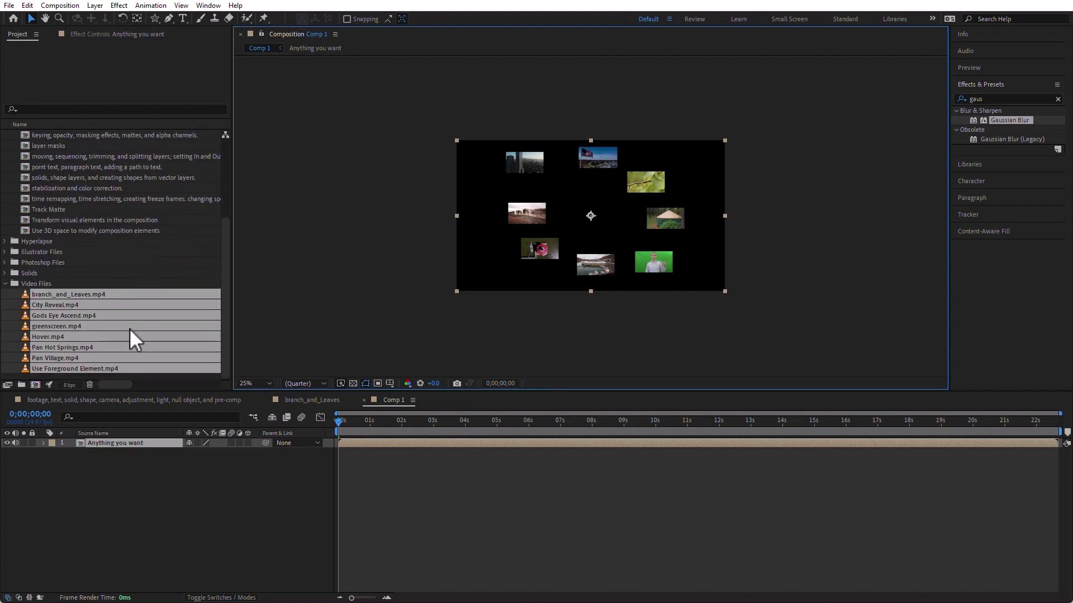
pyautogui.click(5, 284)
pyautogui.click(62, 146)
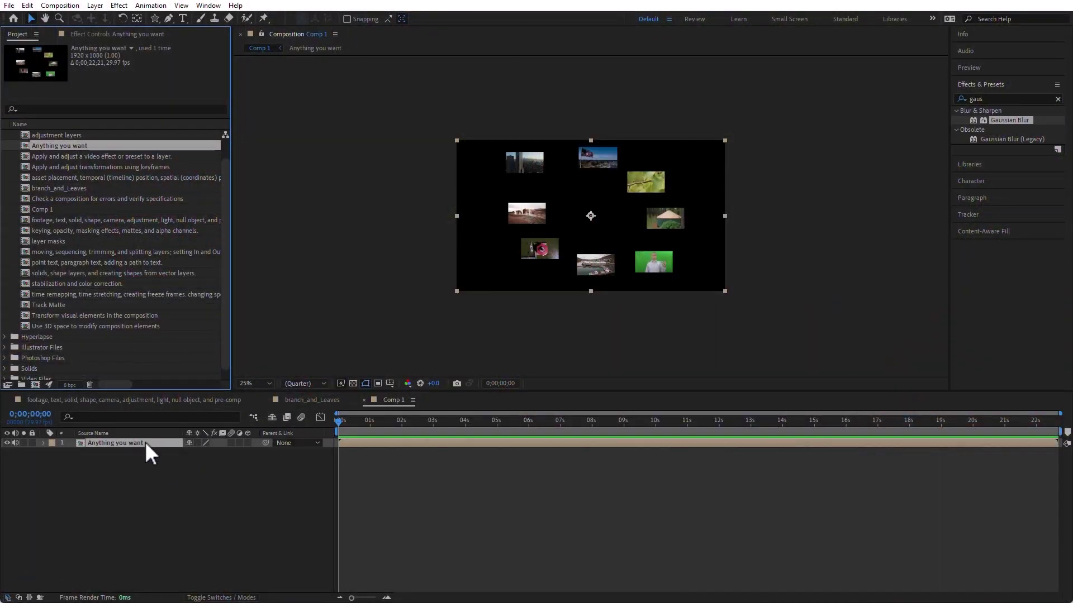
# Step: Shift the "Anything you want" layer horizontally to position 759, 540
pyautogui.click(146, 441)
pyautogui.press('p')
pyautogui.moveTo(188, 458)
pyautogui.mouseDown()
pyautogui.moveTo(123, 458)
pyautogui.moveTo(235, 458)
pyautogui.moveTo(189, 458)
pyautogui.moveTo(185, 469)
pyautogui.mouseUp()
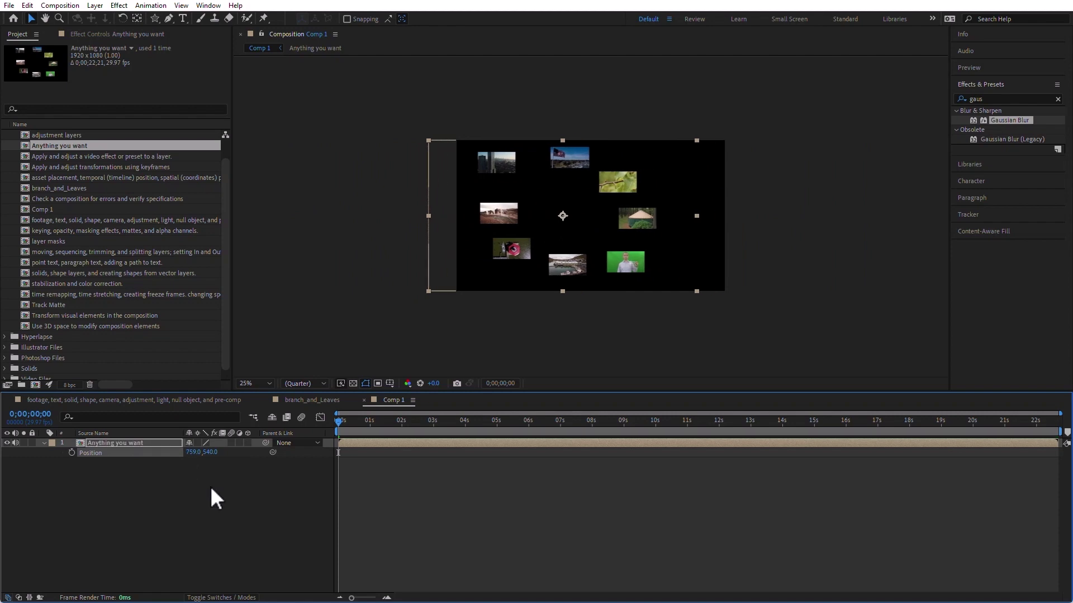